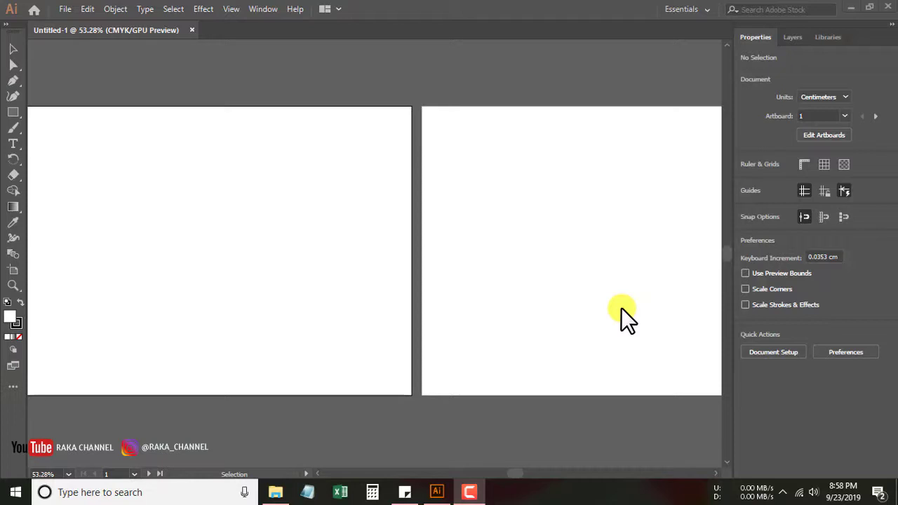
- Glance at the YouTube channel page, return to Illustrator, and exit it via File > Exit
{"action": "left_click", "coordinate": [850, 9]}
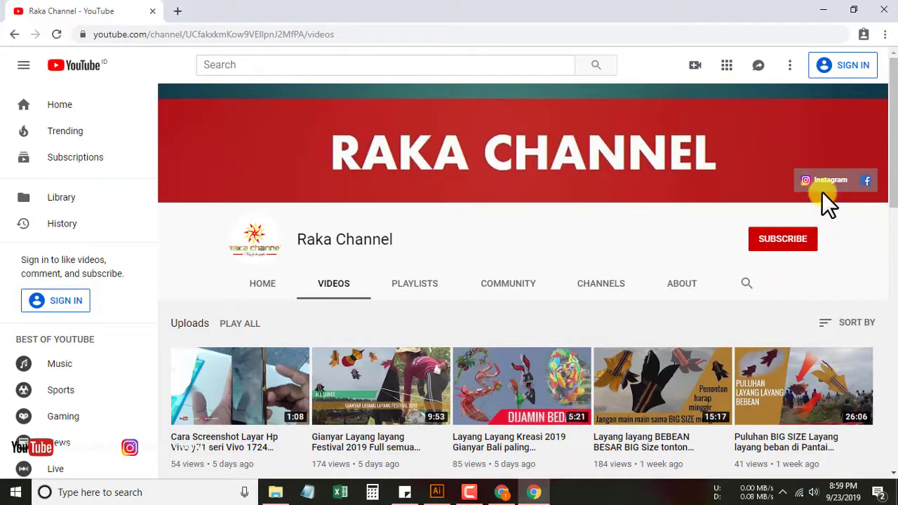
{"action": "left_click", "coordinate": [819, 10]}
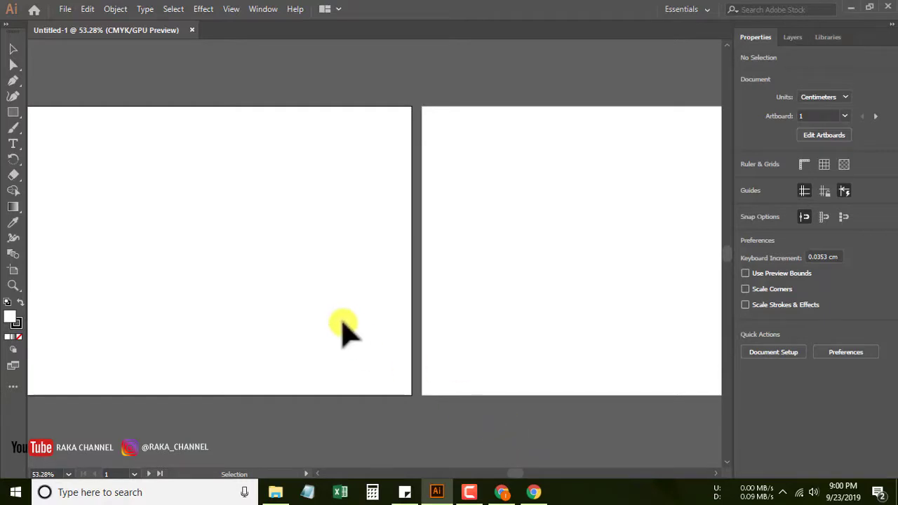
{"action": "left_click", "coordinate": [65, 9]}
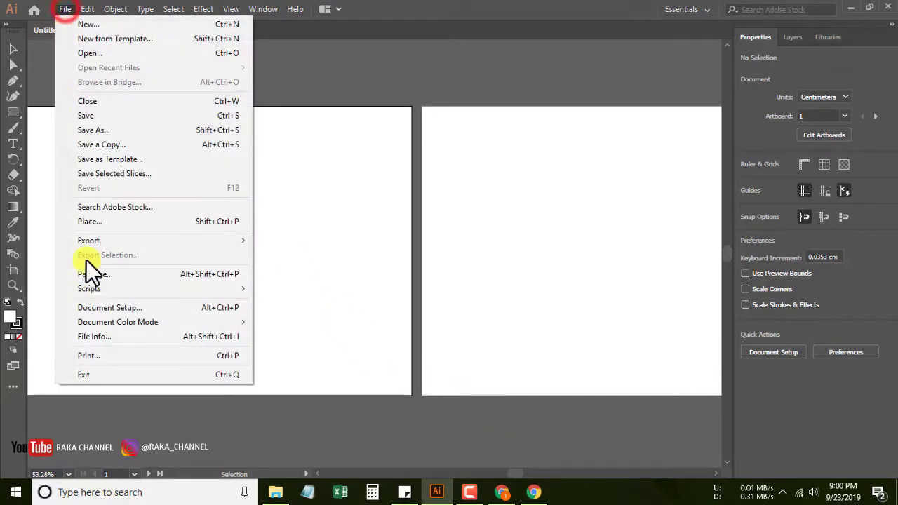
{"action": "left_click", "coordinate": [111, 378]}
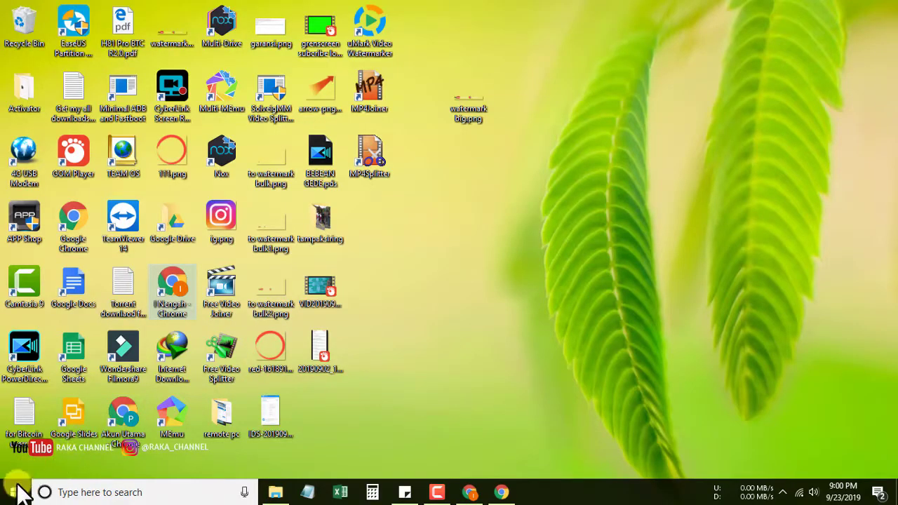
{"action": "left_click", "coordinate": [15, 491]}
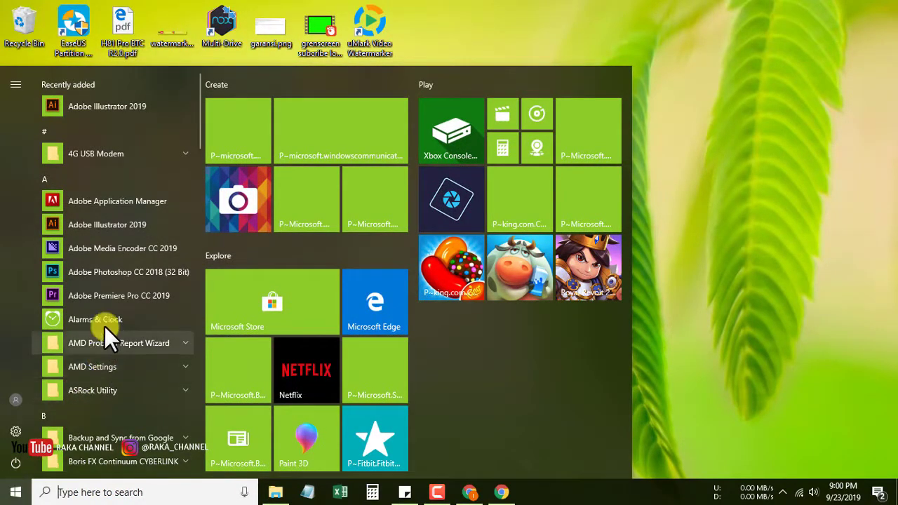
- Launch Adobe Illustrator 2019 from the Start menu app list
{"action": "left_click", "coordinate": [105, 227]}
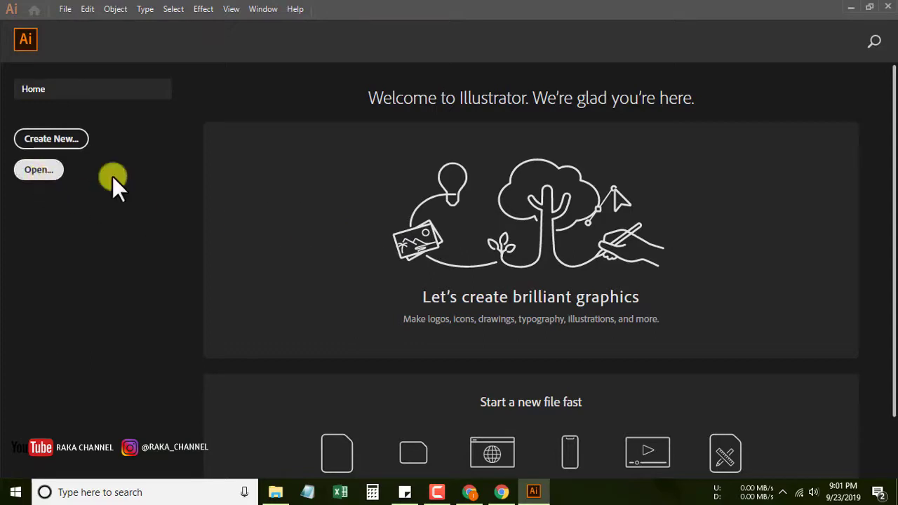
- Scroll through the Home screen quick-start presets and open the New Document dialog
{"action": "scroll", "coordinate": [888, 255], "scroll_direction": "down", "scroll_amount": 3}
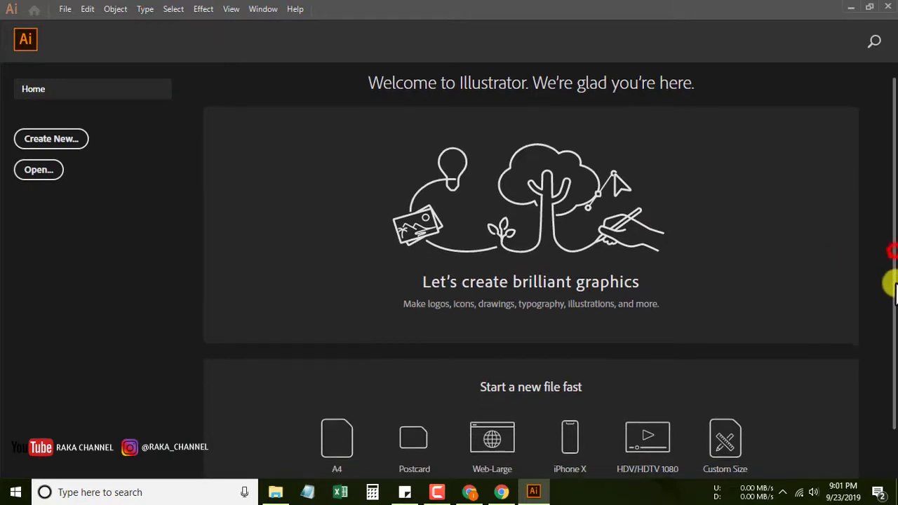
{"action": "scroll", "coordinate": [887, 211], "scroll_direction": "up", "scroll_amount": 3}
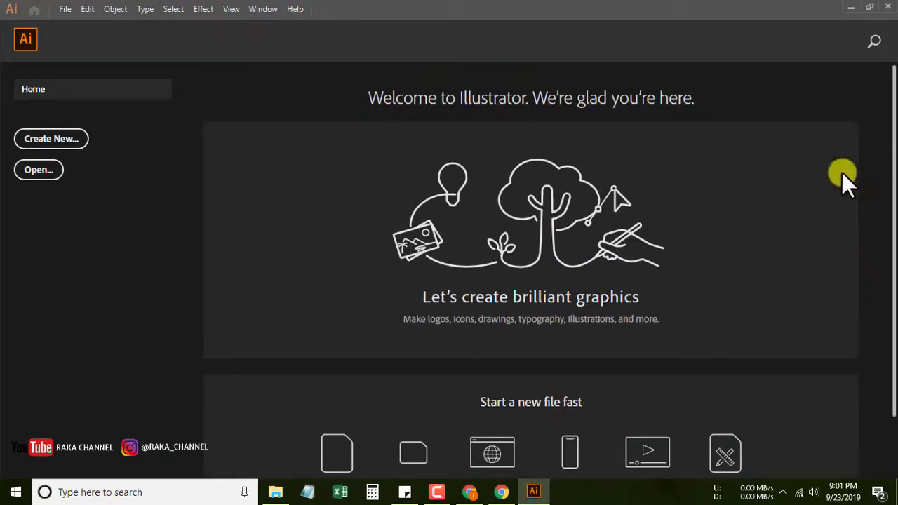
{"action": "left_click", "coordinate": [58, 140]}
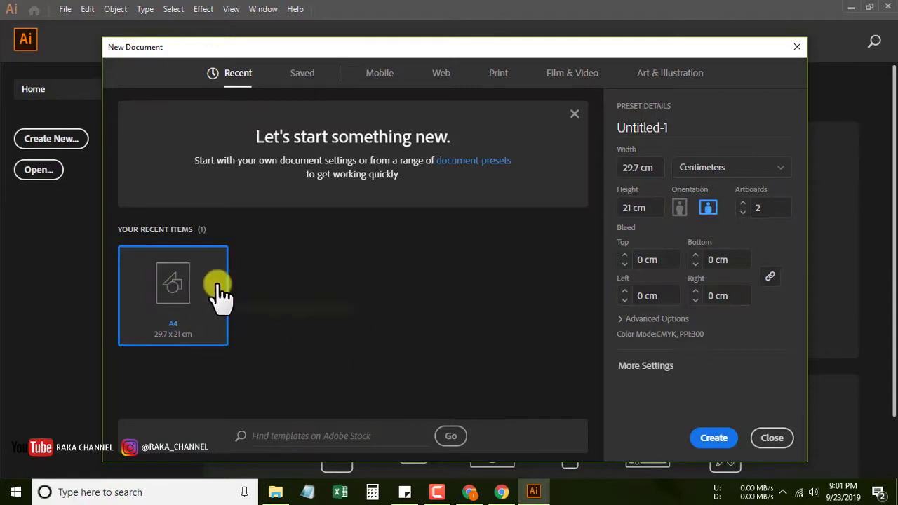
- Browse the Saved, Mobile, Web, Print, Film & Video and Art & Illustration preset tabs
{"action": "left_click", "coordinate": [301, 73]}
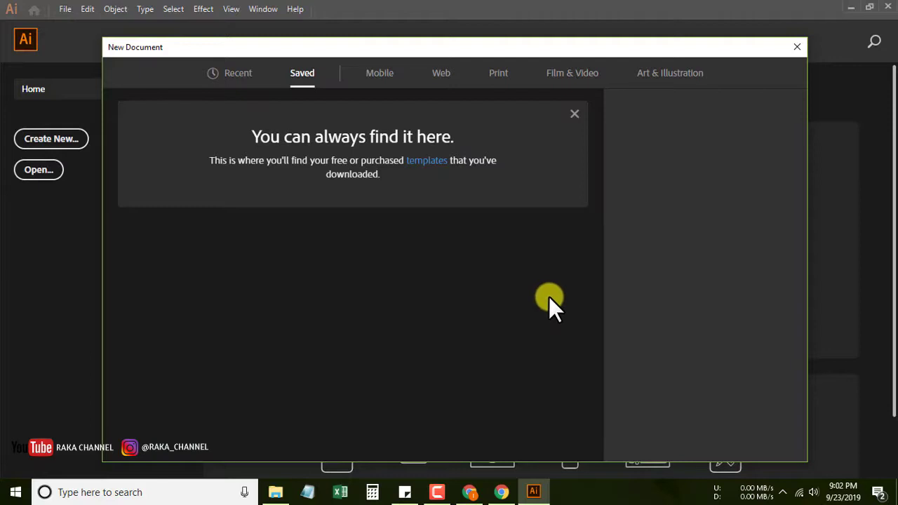
{"action": "left_click", "coordinate": [379, 77]}
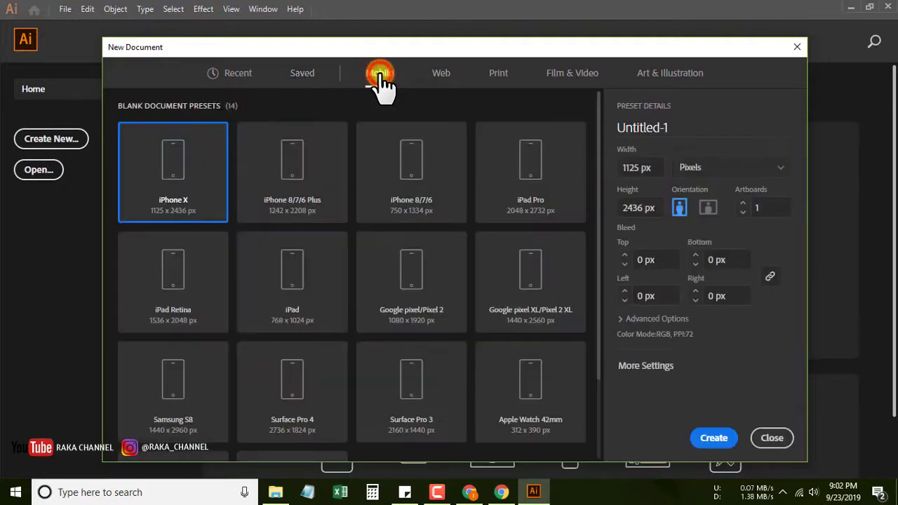
{"action": "left_click_drag", "start_coordinate": [596, 194], "coordinate": [587, 161]}
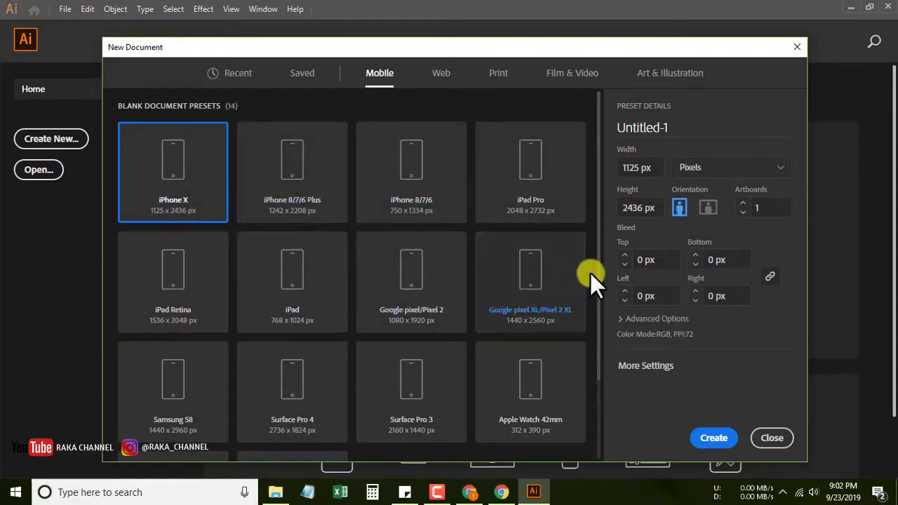
{"action": "left_click", "coordinate": [600, 229]}
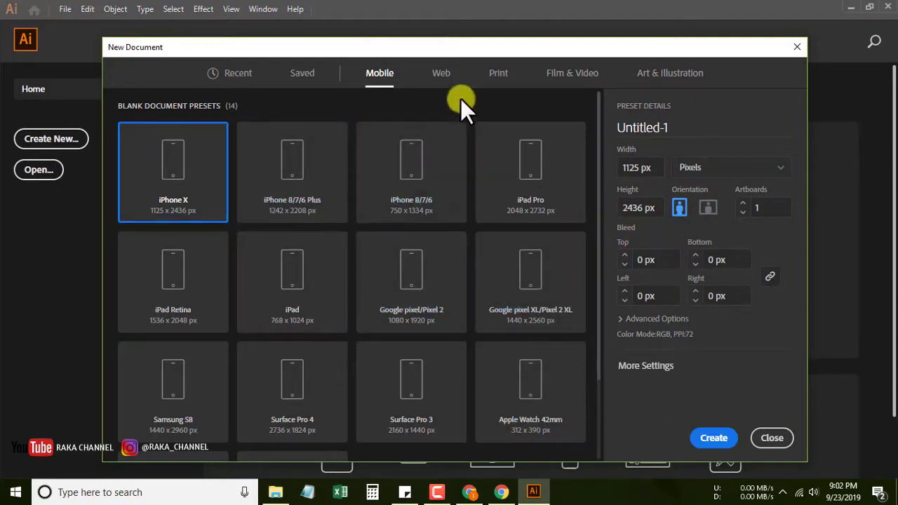
{"action": "left_click", "coordinate": [442, 78]}
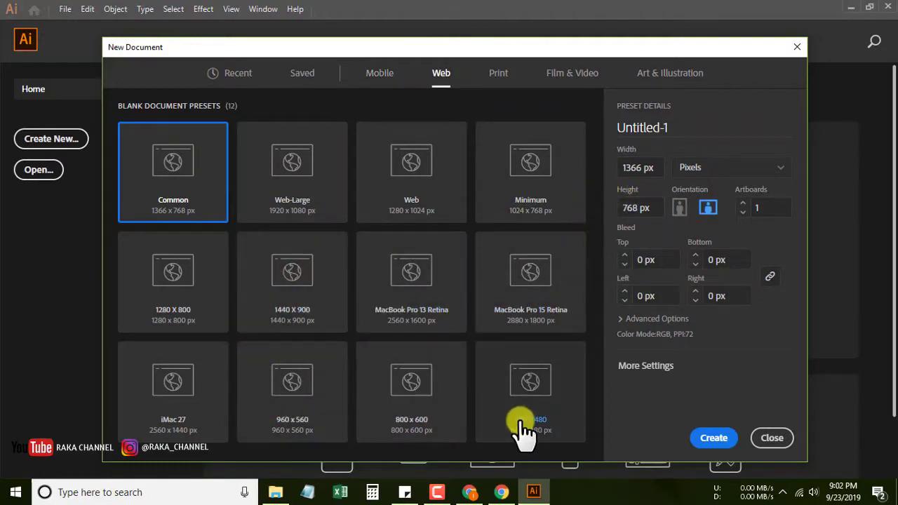
{"action": "left_click", "coordinate": [499, 76]}
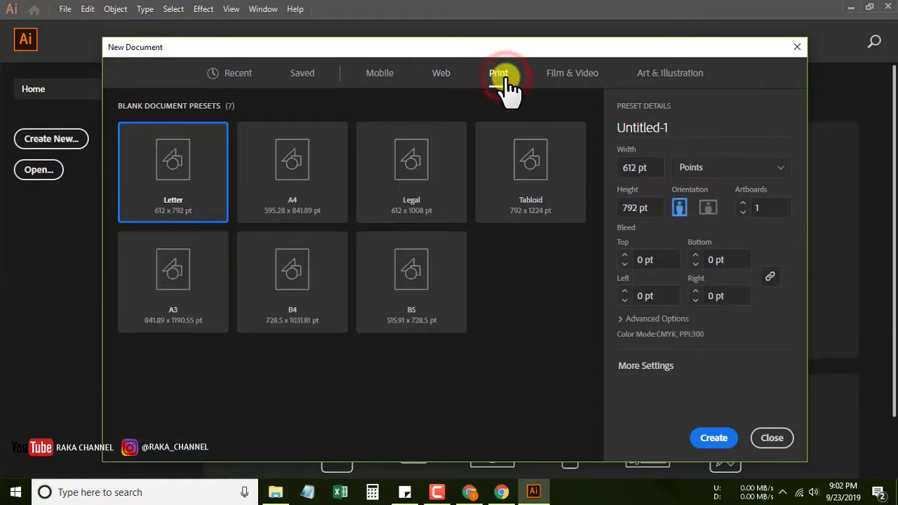
{"action": "left_click", "coordinate": [572, 75]}
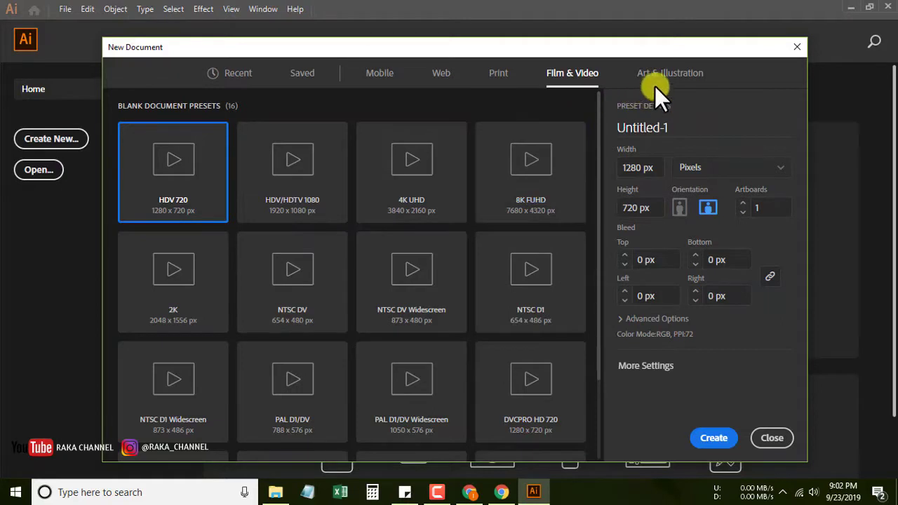
{"action": "left_click", "coordinate": [670, 73]}
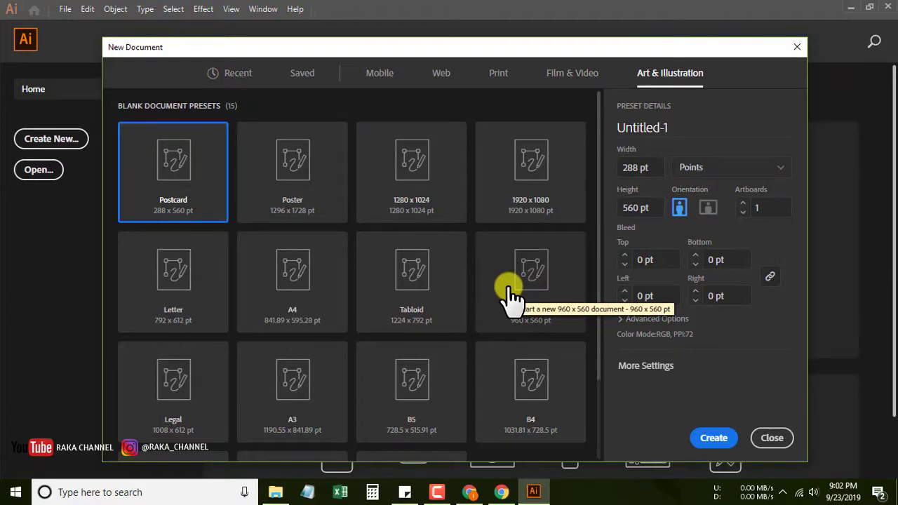
{"action": "left_click_drag", "start_coordinate": [598, 240], "coordinate": [589, 375]}
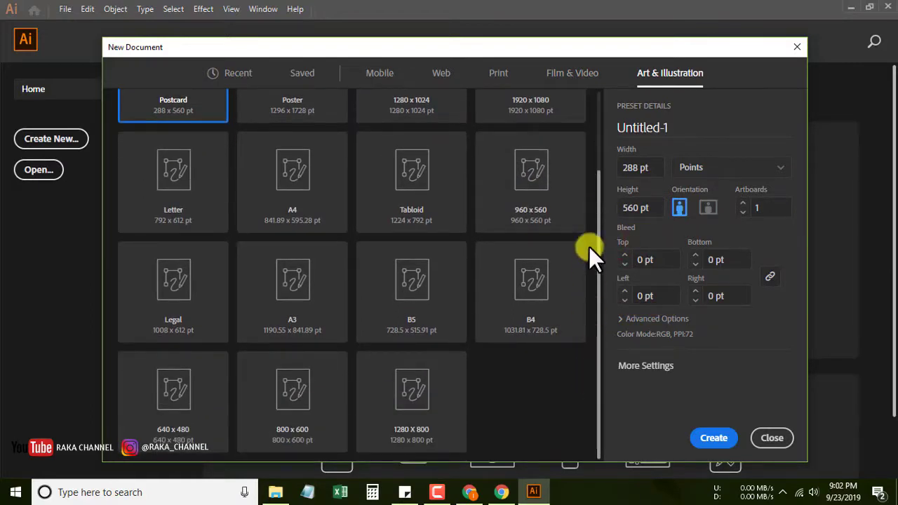
{"action": "scroll", "coordinate": [589, 273], "scroll_direction": "up", "scroll_amount": 3}
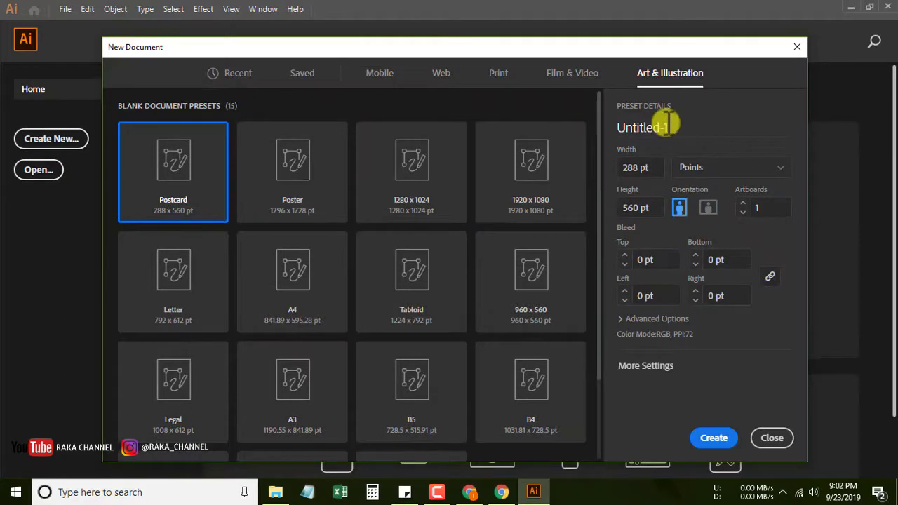
- Choose the Print A4 preset (595.276 × 841.89 pt) and select the document name
{"action": "left_click", "coordinate": [499, 72]}
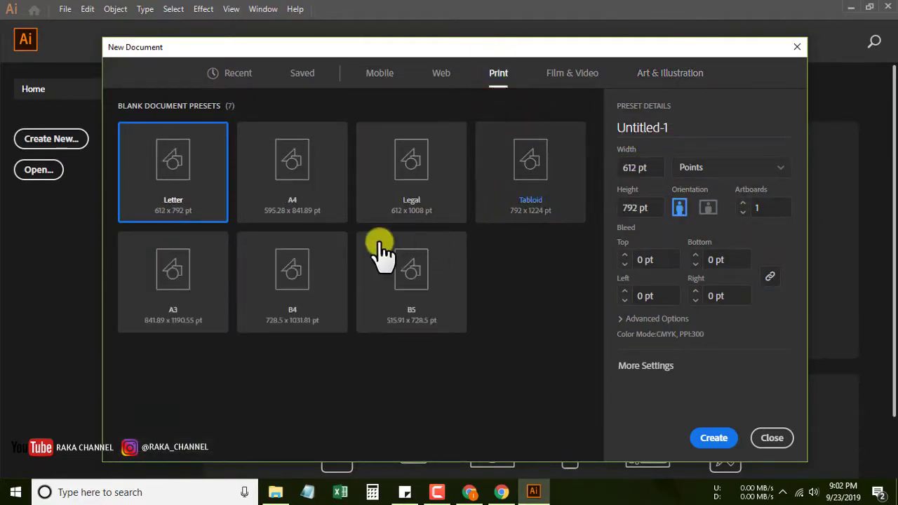
{"action": "left_click", "coordinate": [284, 179]}
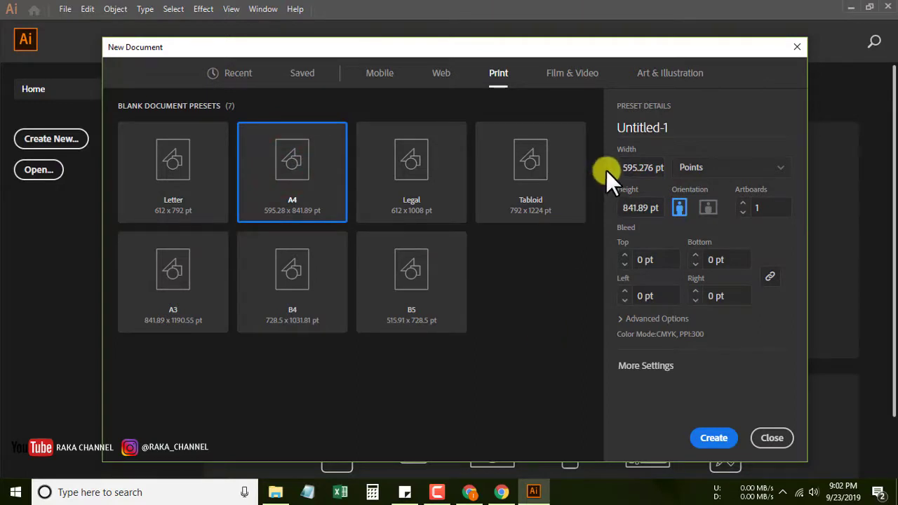
{"action": "left_click", "coordinate": [691, 128]}
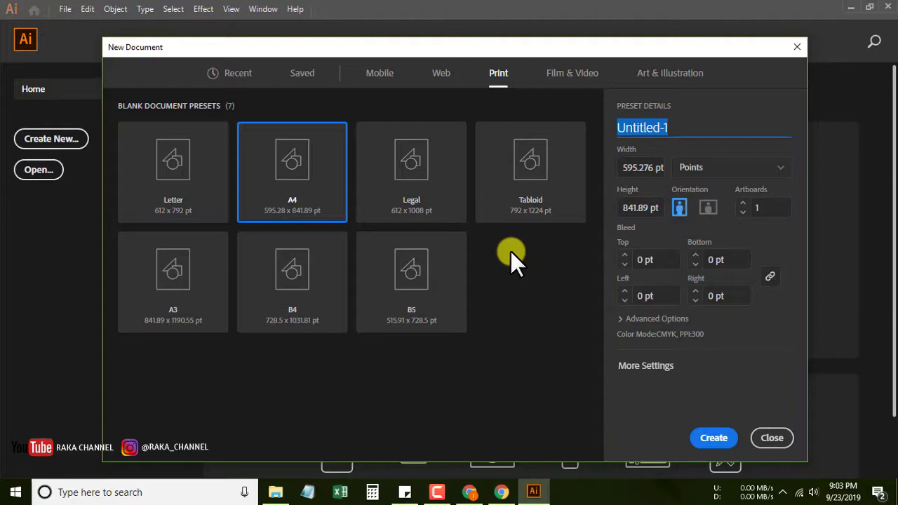
- Name the document 'latihan 1', set units to Centimeters, and make it landscape 29.7 × 21 cm
{"action": "type", "text": "latiha"}
{"action": "type", "text": "n"}
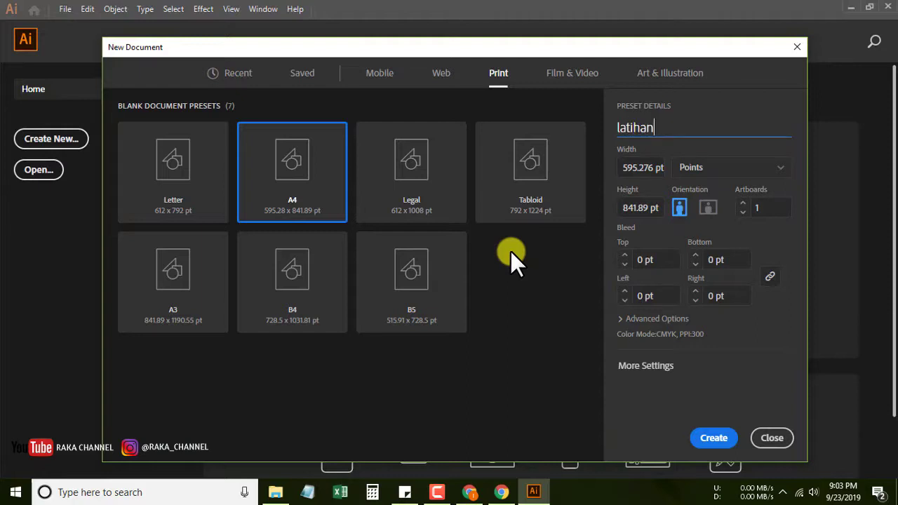
{"action": "type", "text": " 1"}
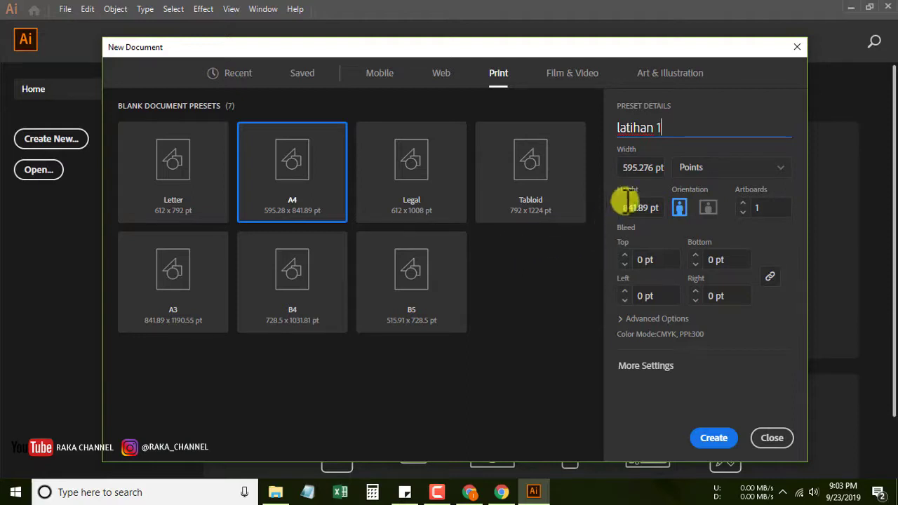
{"action": "left_click", "coordinate": [742, 172]}
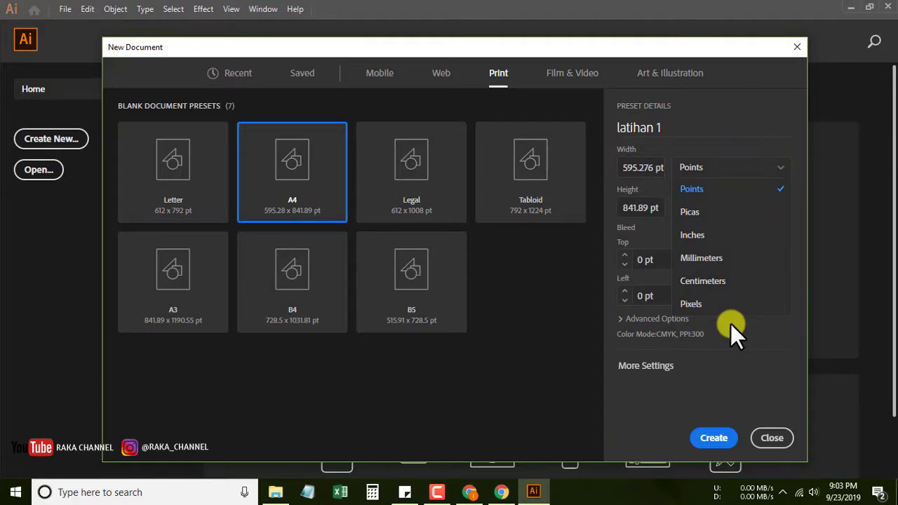
{"action": "left_click", "coordinate": [717, 282]}
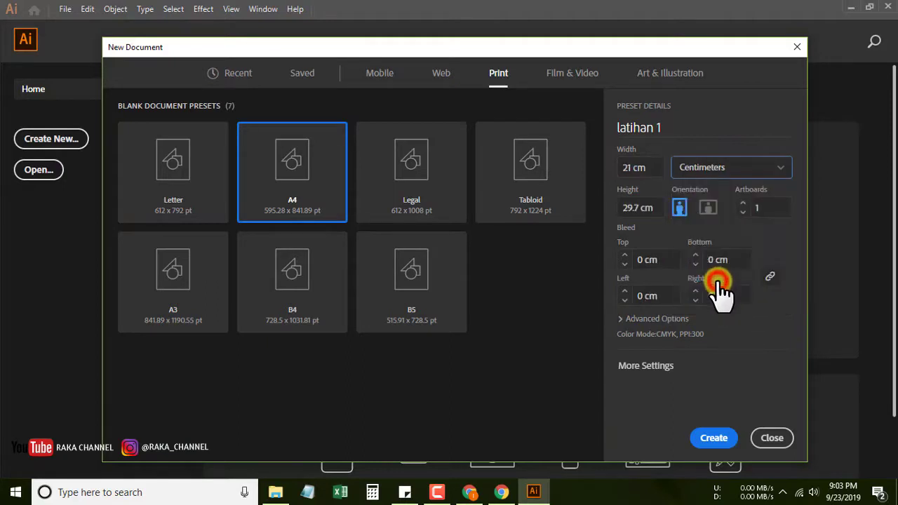
{"action": "left_click", "coordinate": [747, 171]}
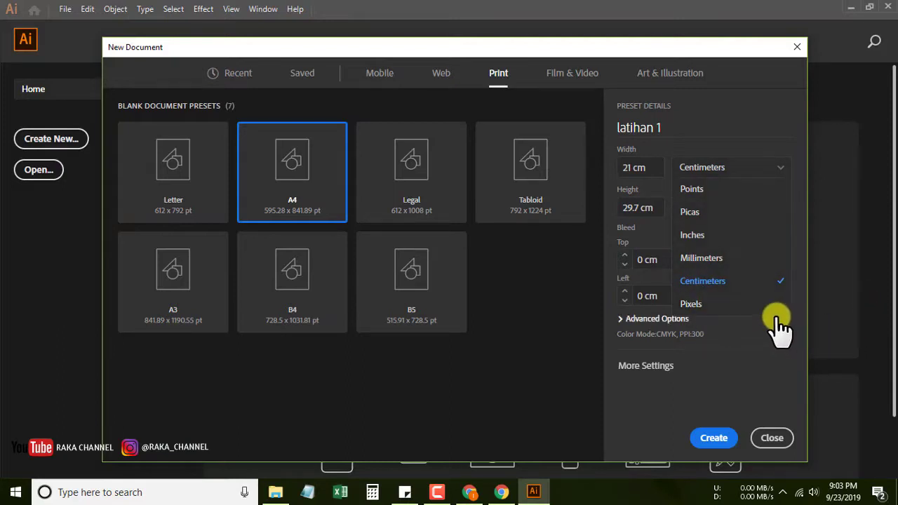
{"action": "left_click", "coordinate": [716, 281]}
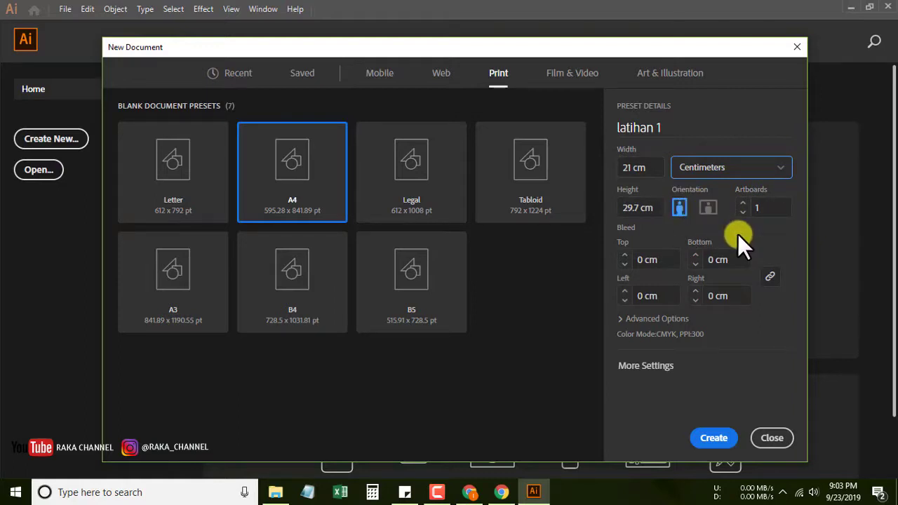
{"action": "mouse_move", "coordinate": [723, 259]}
{"action": "left_click", "coordinate": [710, 209]}
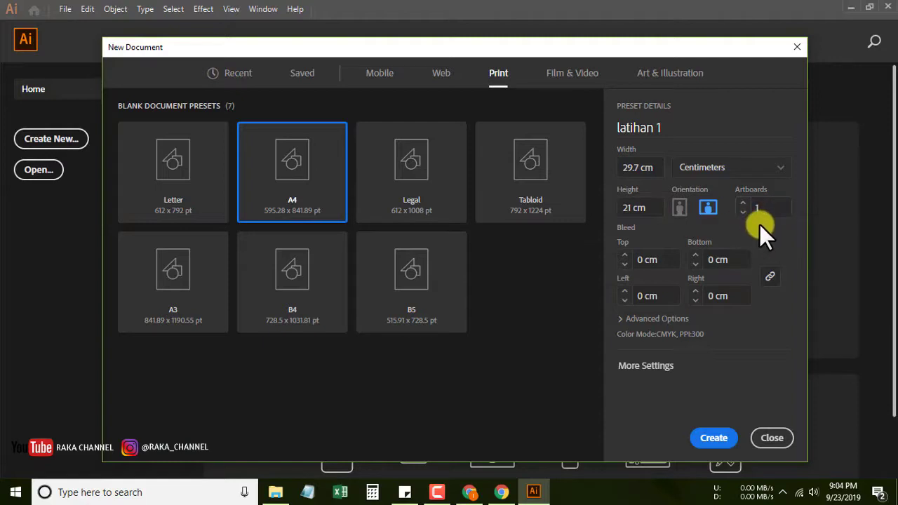
- Keep one artboard and confirm CMYK Color mode in the Advanced Options
{"action": "left_click", "coordinate": [742, 204]}
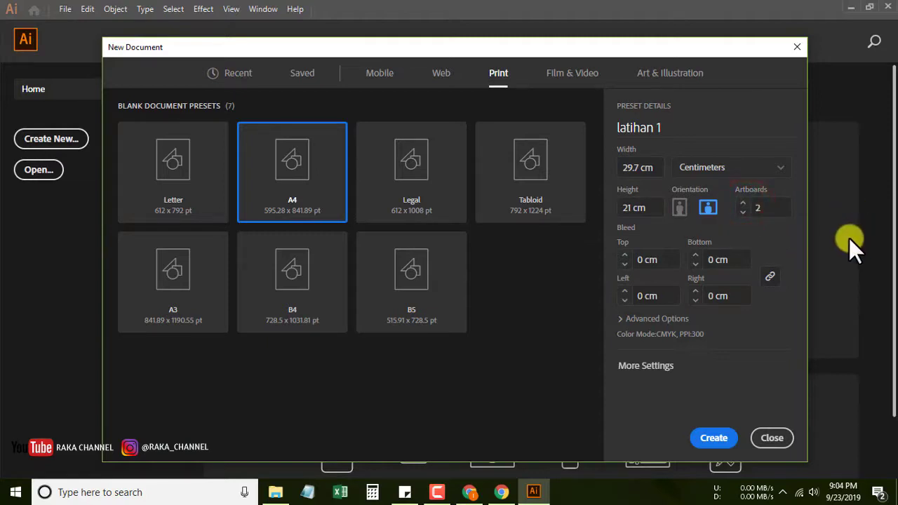
{"action": "left_click", "coordinate": [742, 212]}
{"action": "left_click", "coordinate": [620, 320]}
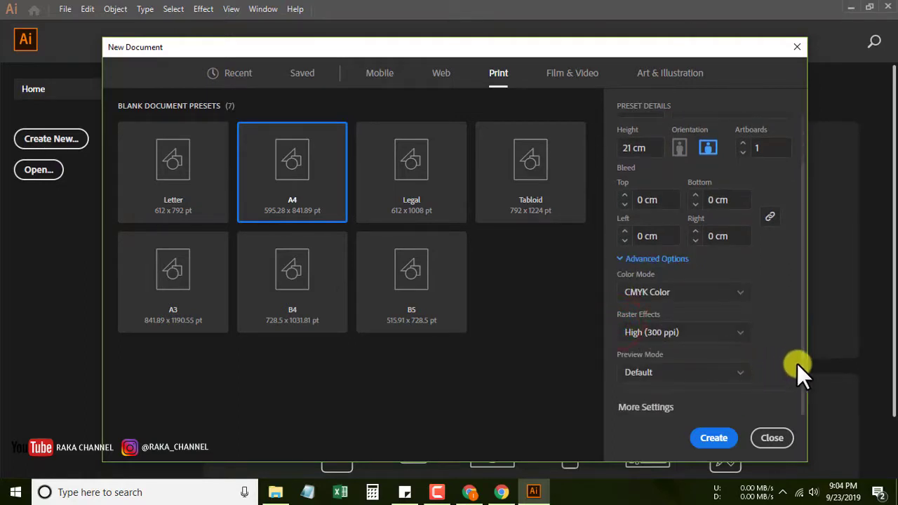
{"action": "left_click", "coordinate": [747, 295]}
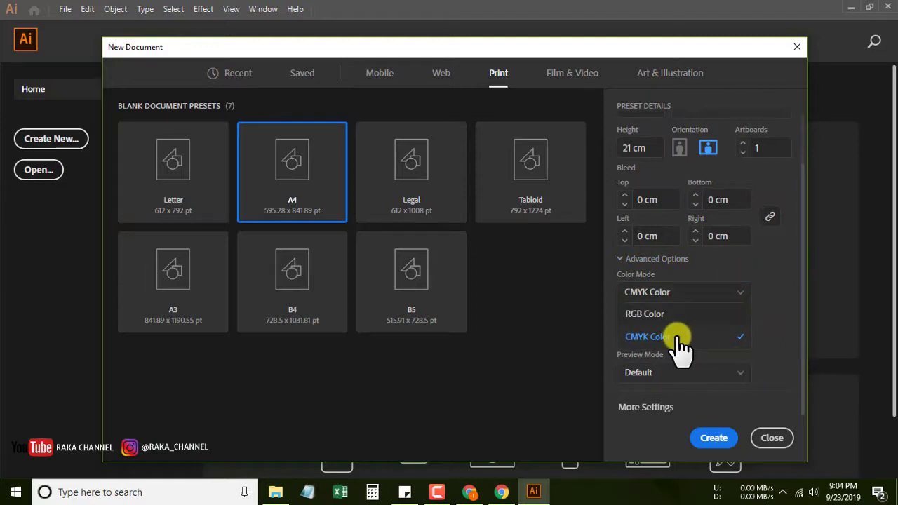
{"action": "left_click", "coordinate": [729, 338]}
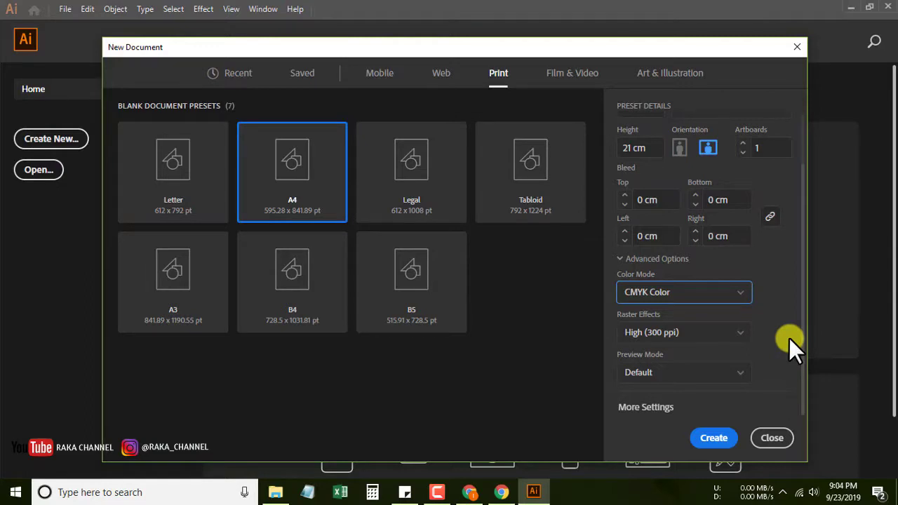
{"action": "left_click", "coordinate": [738, 293]}
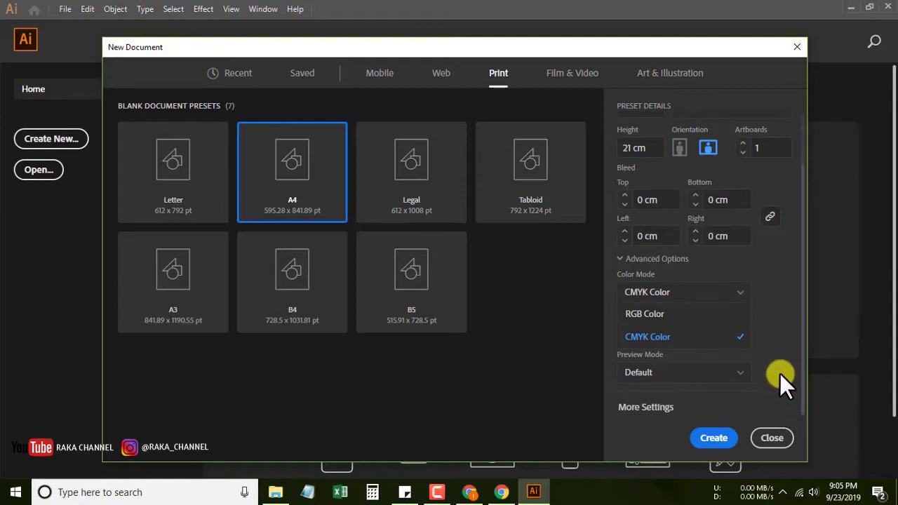
{"action": "left_click", "coordinate": [694, 338]}
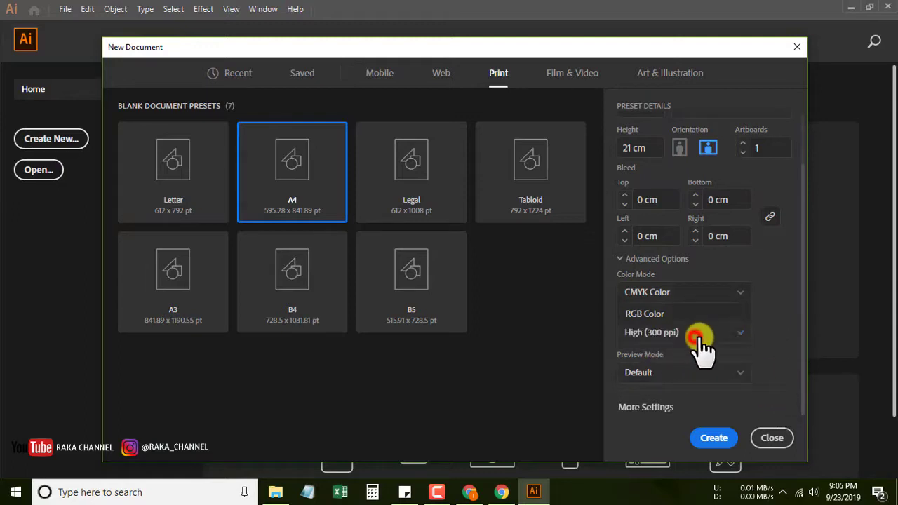
{"action": "left_click", "coordinate": [778, 311]}
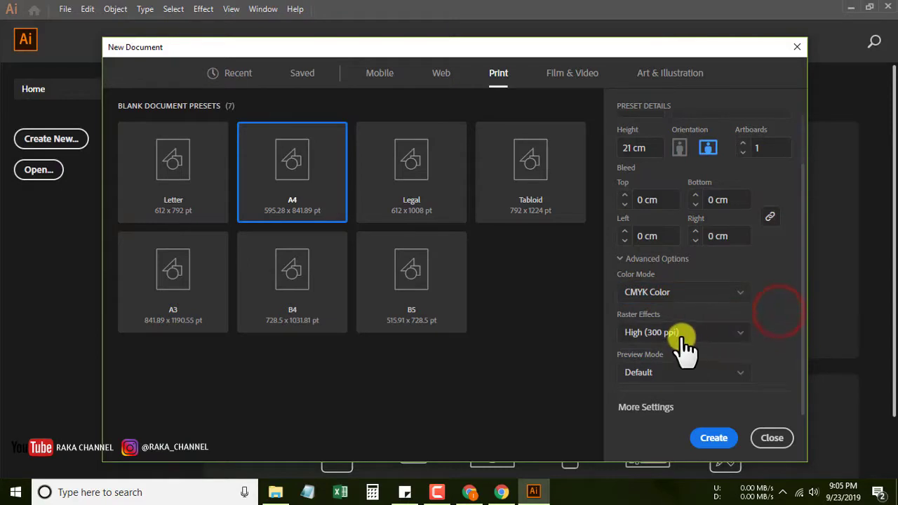
- Keep raster effects at High (300 ppi) and create the document
{"action": "left_click", "coordinate": [723, 333]}
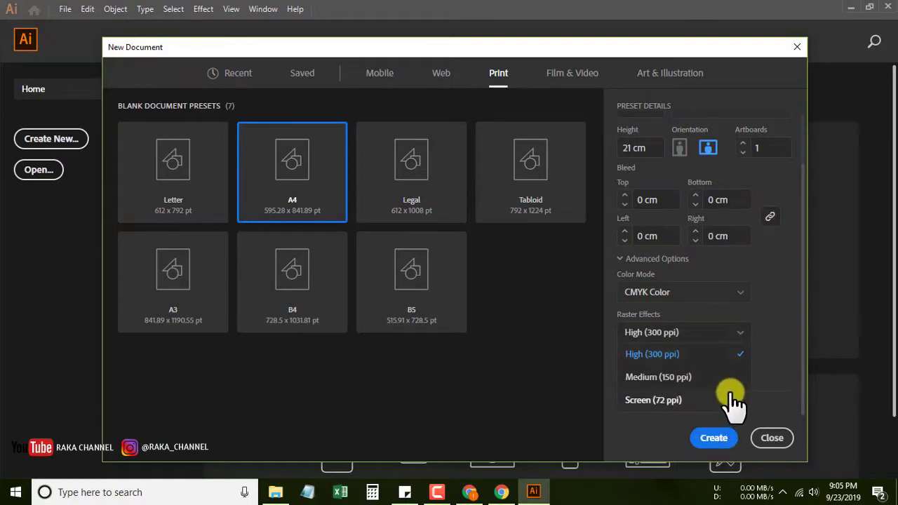
{"action": "left_click", "coordinate": [706, 355]}
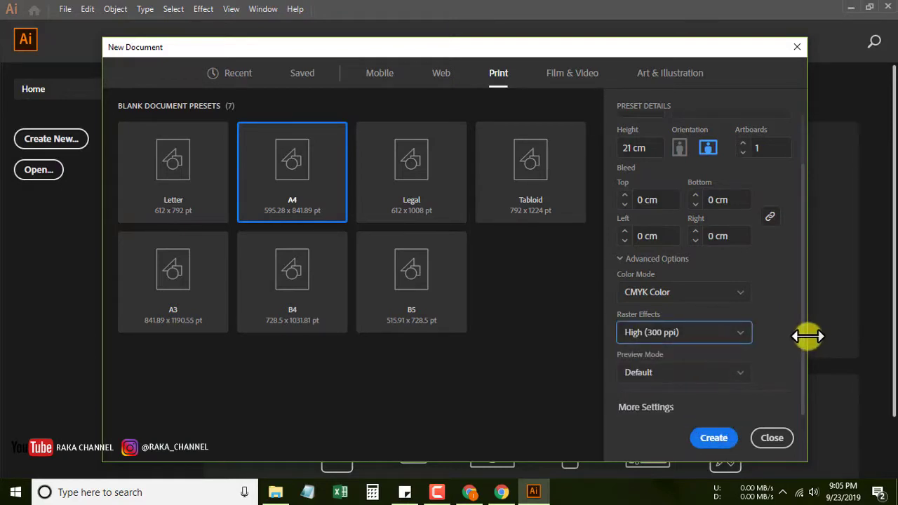
{"action": "left_click", "coordinate": [804, 334]}
{"action": "left_click", "coordinate": [713, 437]}
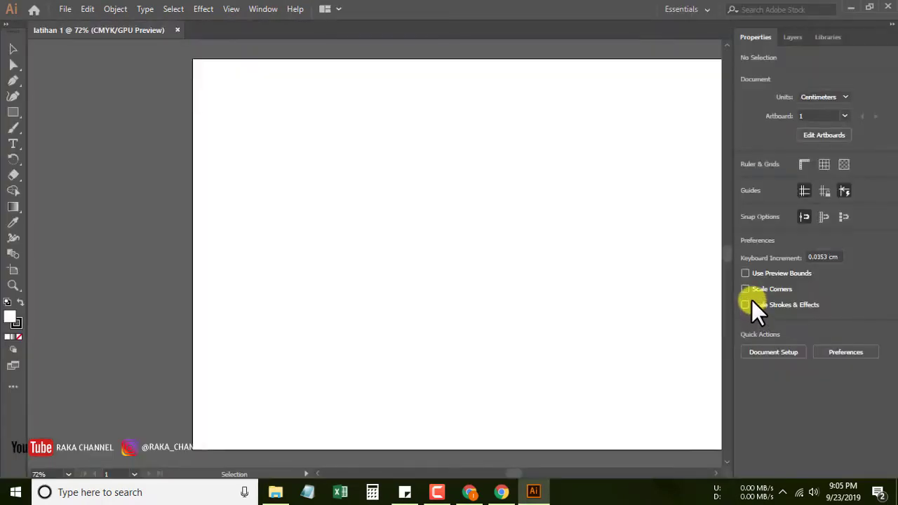
- Pan the blank latihan 1 artboard left with the Hand tool and open the View menu
{"action": "key", "text": "h"}
{"action": "left_click_drag", "start_coordinate": [495, 305], "coordinate": [383, 311]}
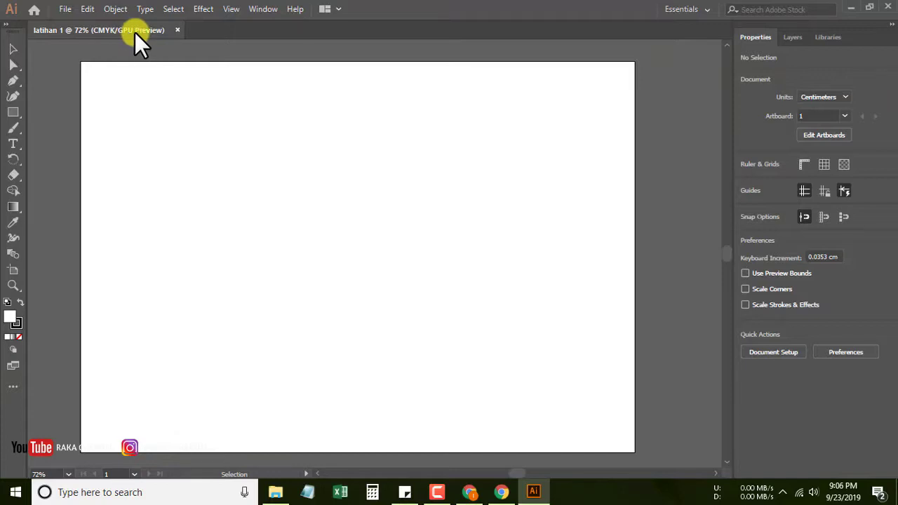
{"action": "left_click", "coordinate": [225, 9]}
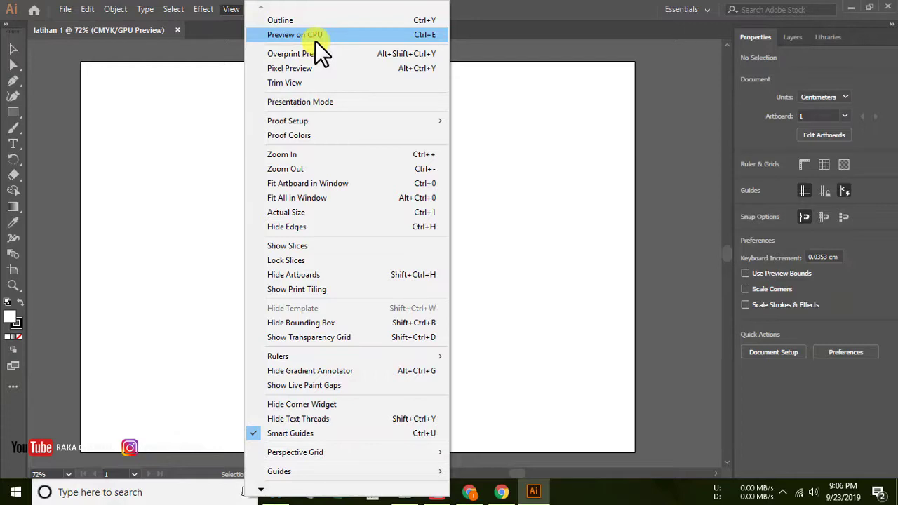
- Look through the Type and Window menus, including Window > Workspace, then close them
{"action": "left_click", "coordinate": [145, 9]}
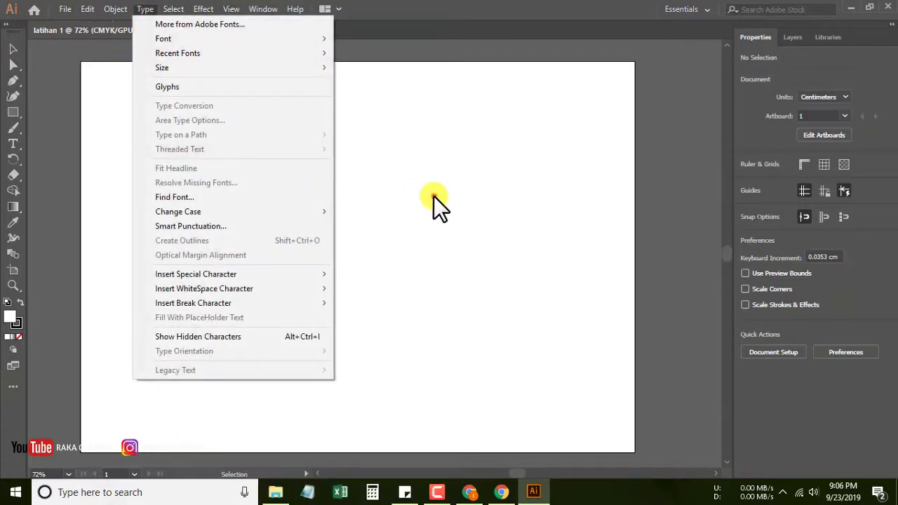
{"action": "left_click", "coordinate": [433, 195]}
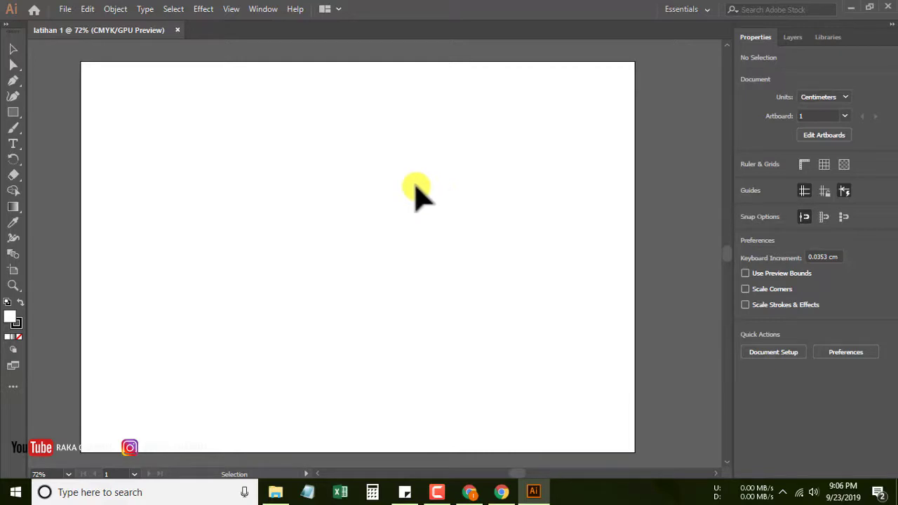
{"action": "left_click", "coordinate": [263, 9]}
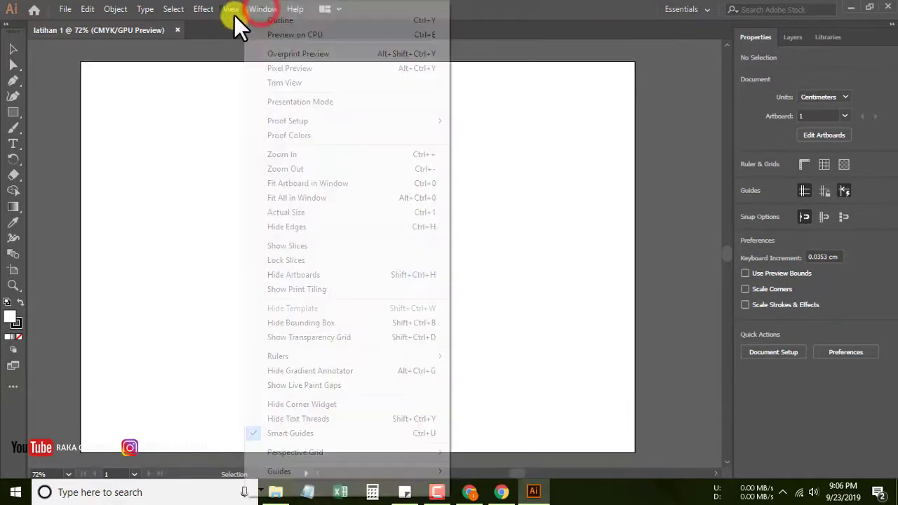
{"action": "left_click", "coordinate": [550, 164]}
{"action": "left_click", "coordinate": [264, 9]}
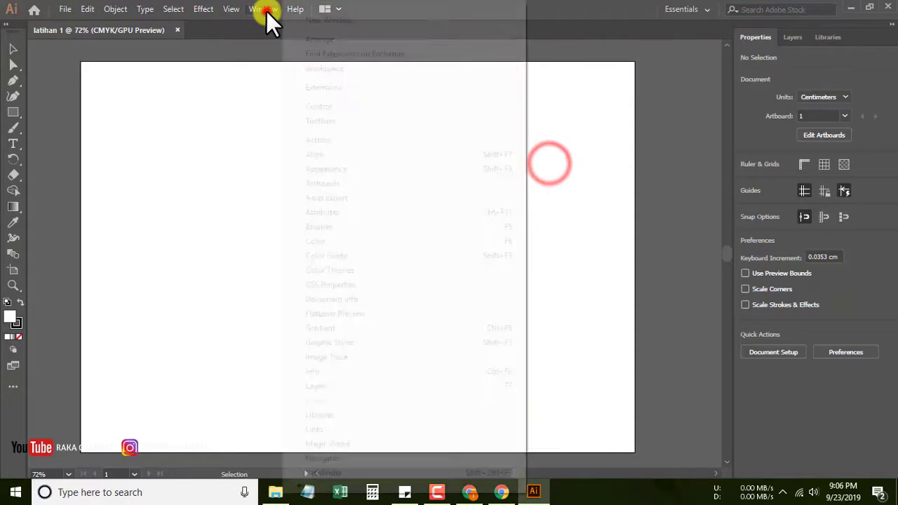
{"action": "mouse_move", "coordinate": [324, 68]}
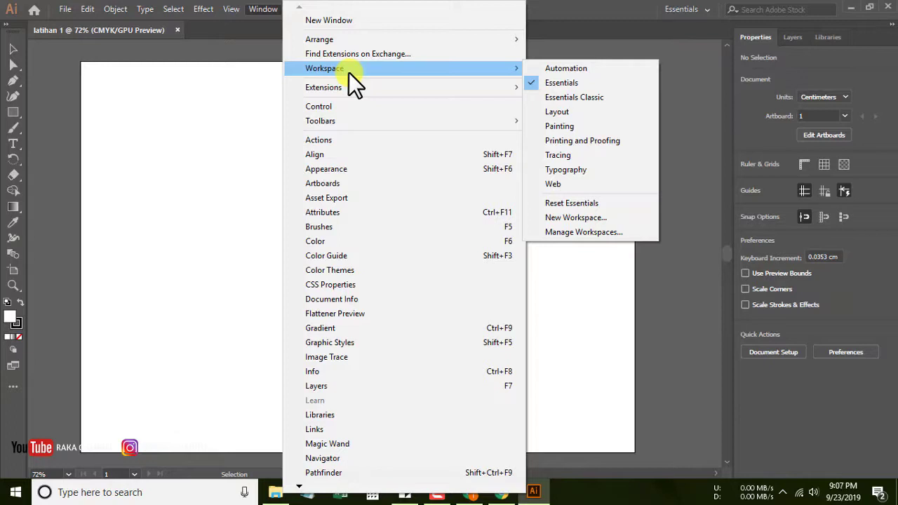
{"action": "left_click", "coordinate": [186, 109]}
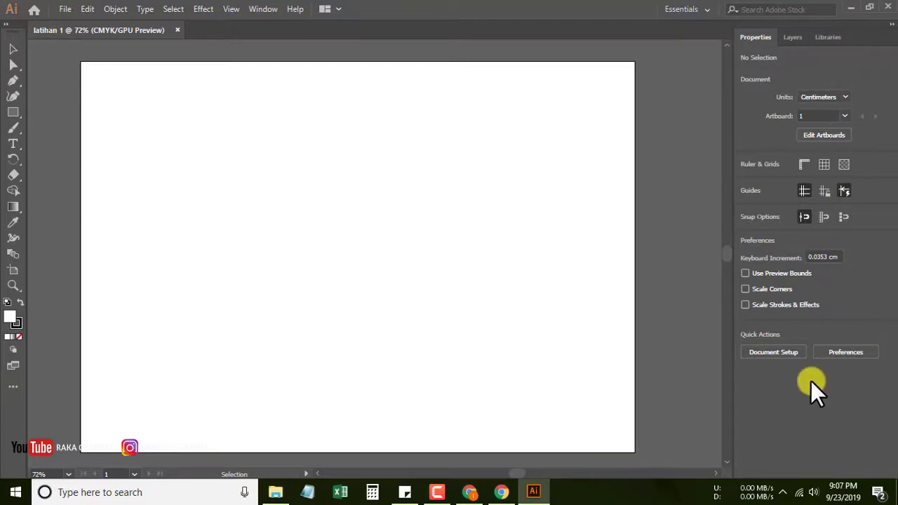
- Switch the workspace to Typography from the Window > Workspace list
{"action": "left_click", "coordinate": [262, 10]}
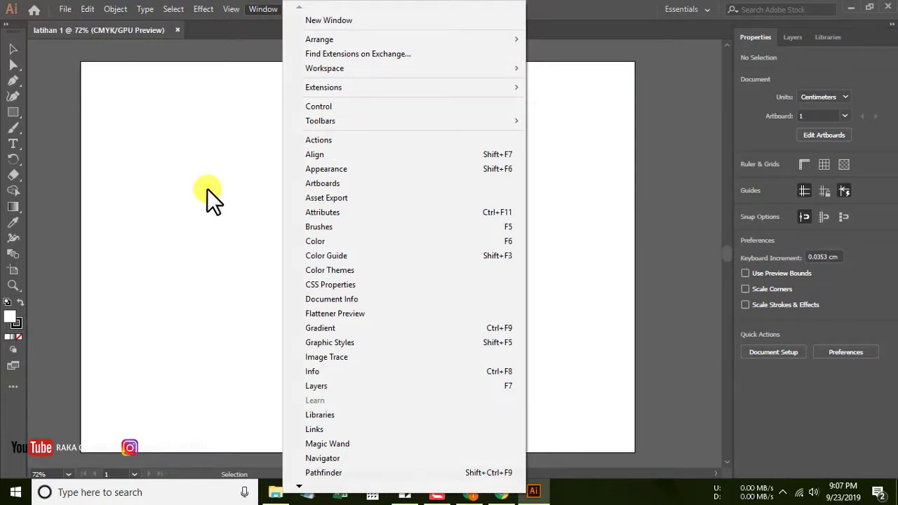
{"action": "left_click", "coordinate": [207, 189]}
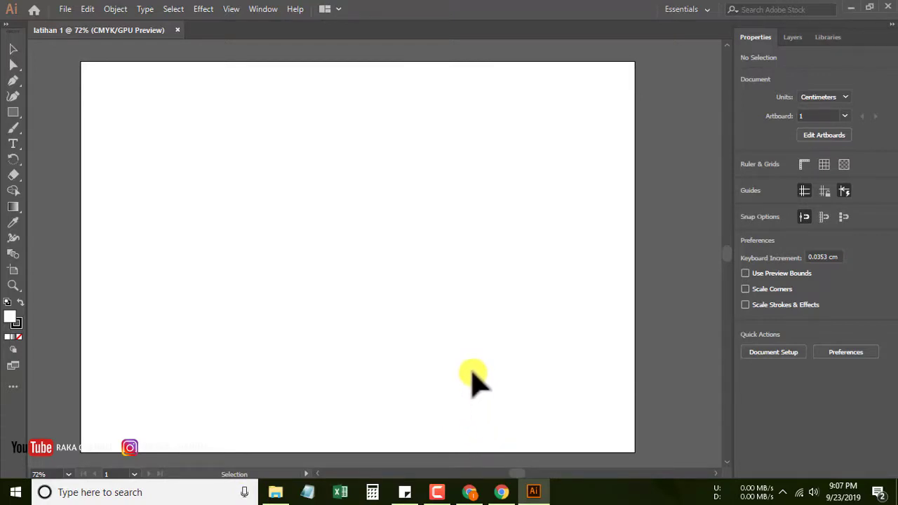
{"action": "left_click", "coordinate": [256, 9]}
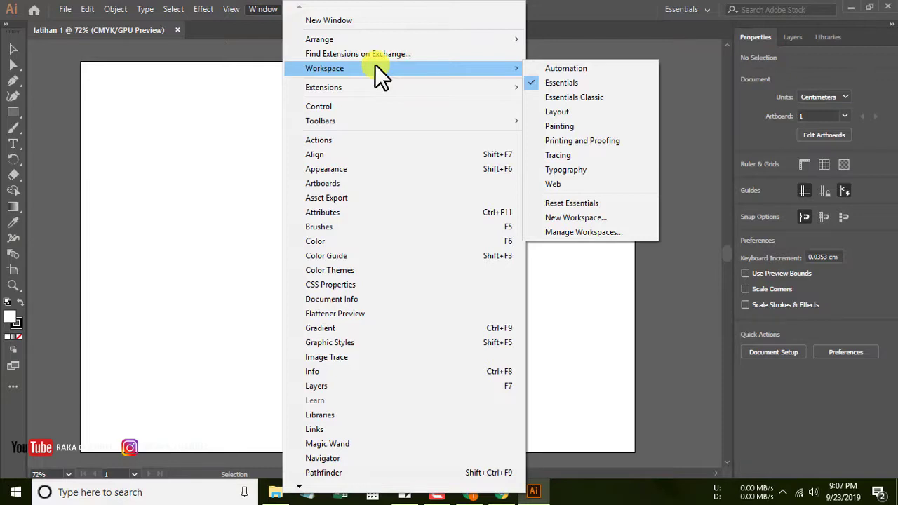
{"action": "mouse_move", "coordinate": [324, 68]}
{"action": "left_click", "coordinate": [562, 169]}
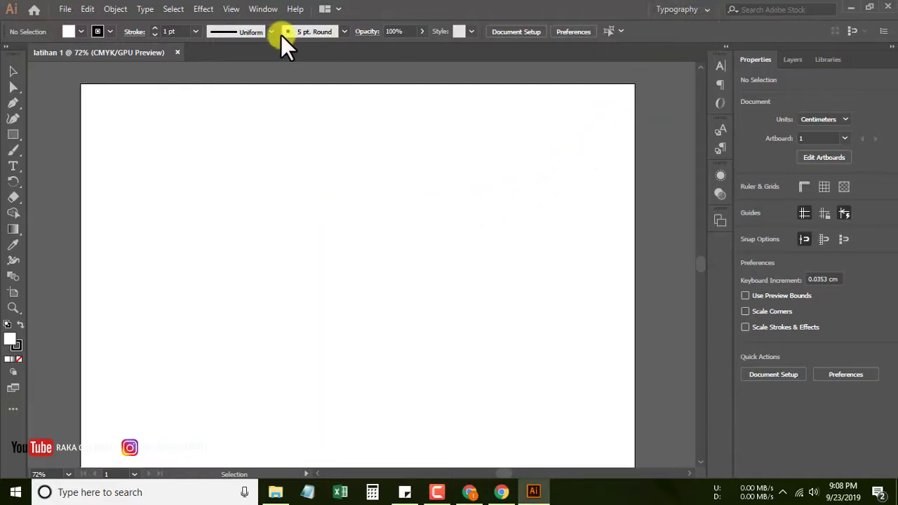
- Find the workspace switcher and change the workspace to Web
{"action": "left_click", "coordinate": [706, 10]}
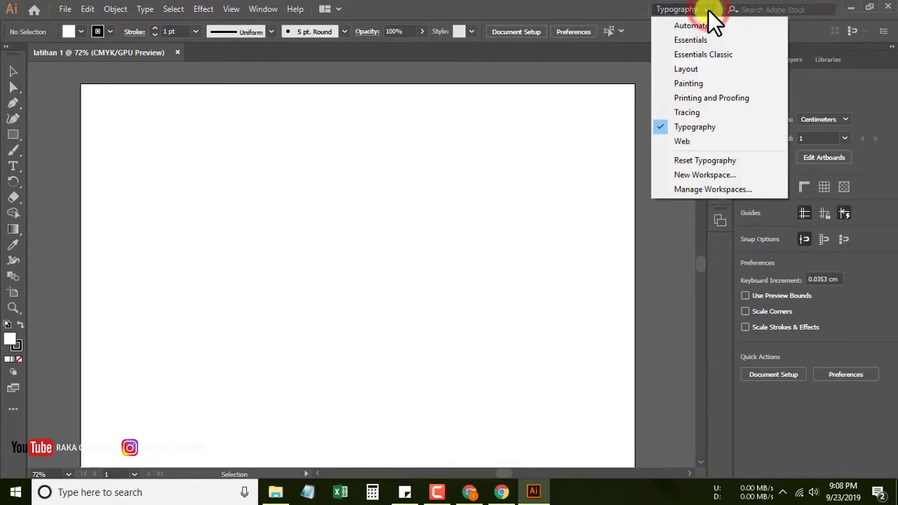
{"action": "left_click", "coordinate": [241, 9]}
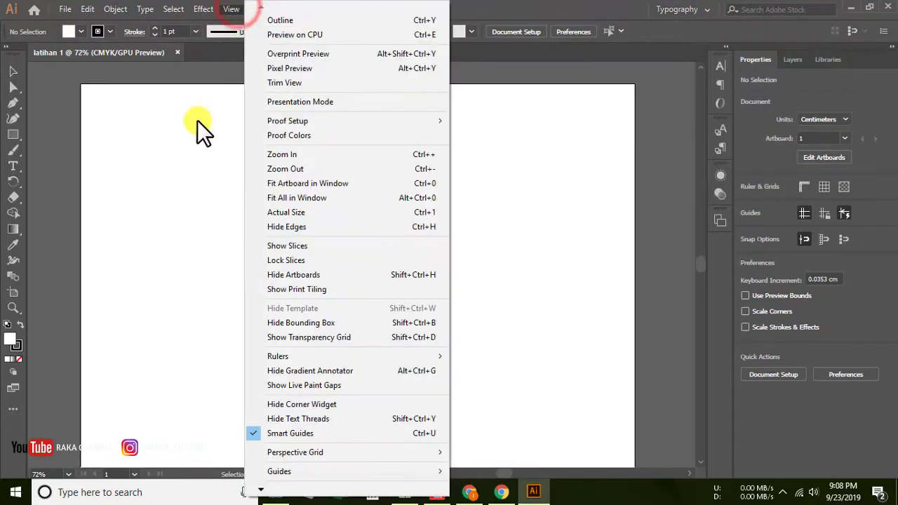
{"action": "left_click", "coordinate": [200, 135]}
{"action": "left_click", "coordinate": [262, 9]}
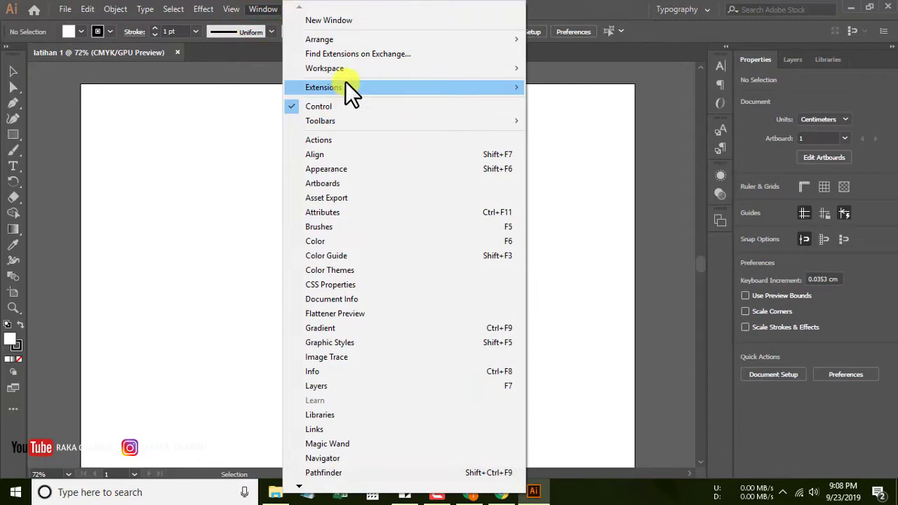
{"action": "mouse_move", "coordinate": [325, 68]}
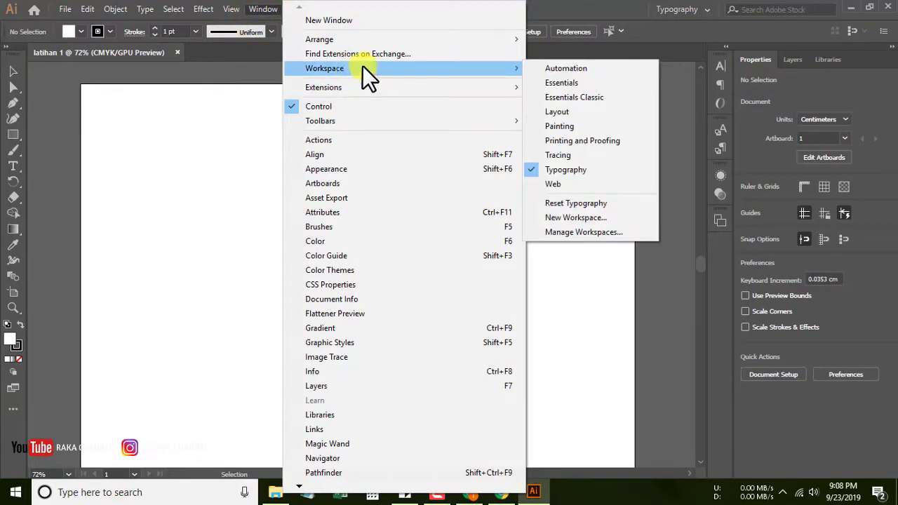
{"action": "left_click", "coordinate": [610, 7]}
{"action": "left_click", "coordinate": [708, 11]}
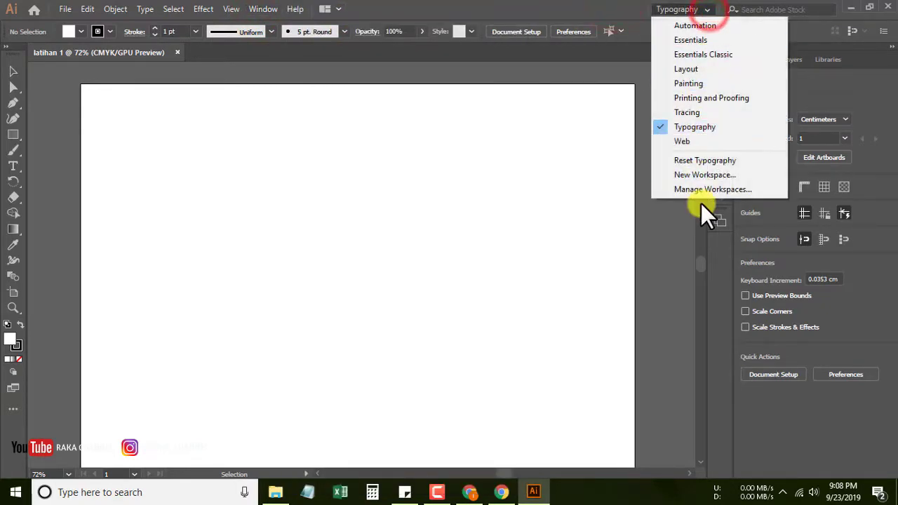
{"action": "left_click", "coordinate": [705, 143]}
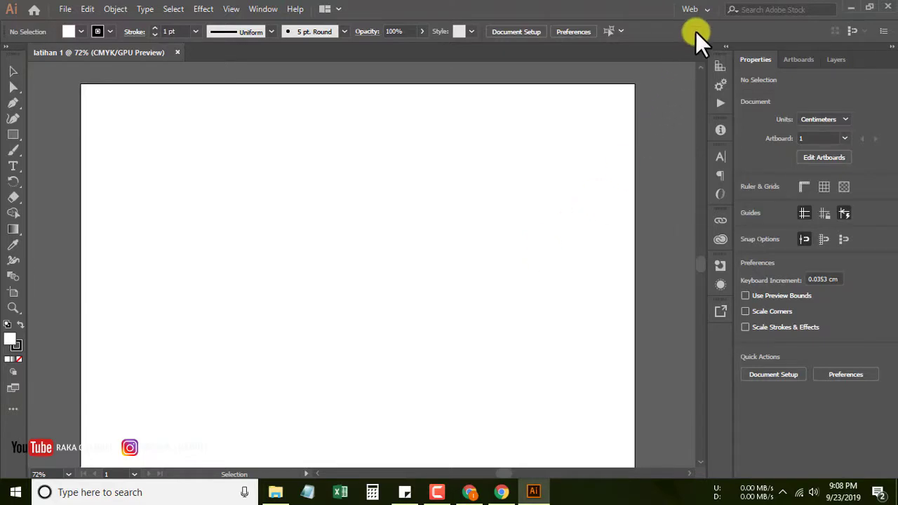
- Try the Tracing workspace, then settle on Printing and Proofing
{"action": "left_click", "coordinate": [707, 11]}
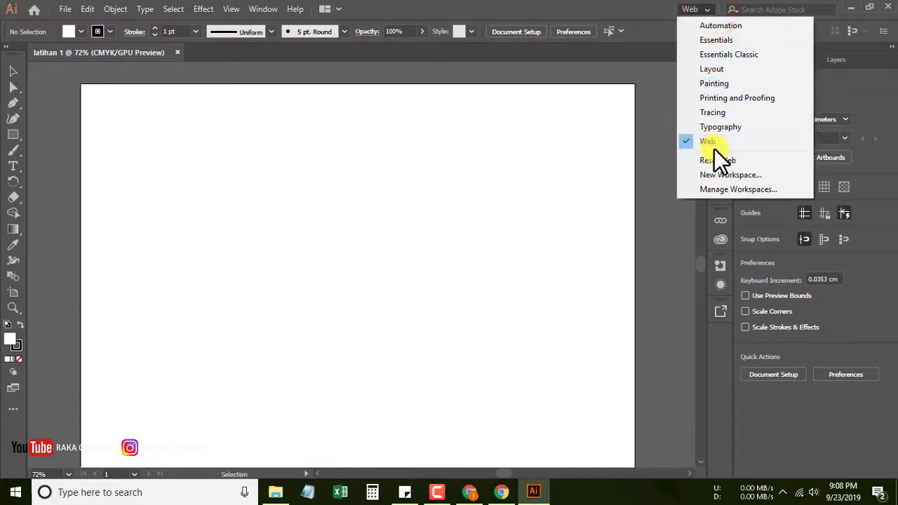
{"action": "left_click", "coordinate": [713, 115]}
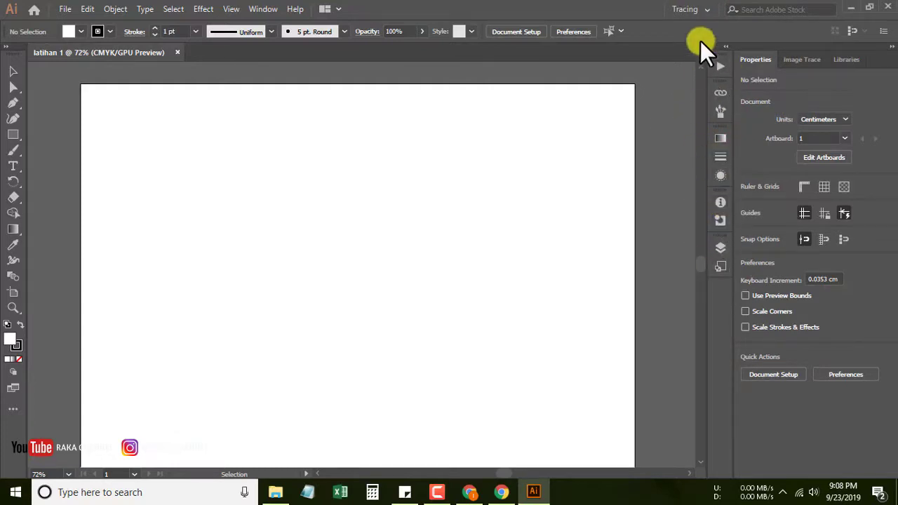
{"action": "left_click", "coordinate": [706, 9]}
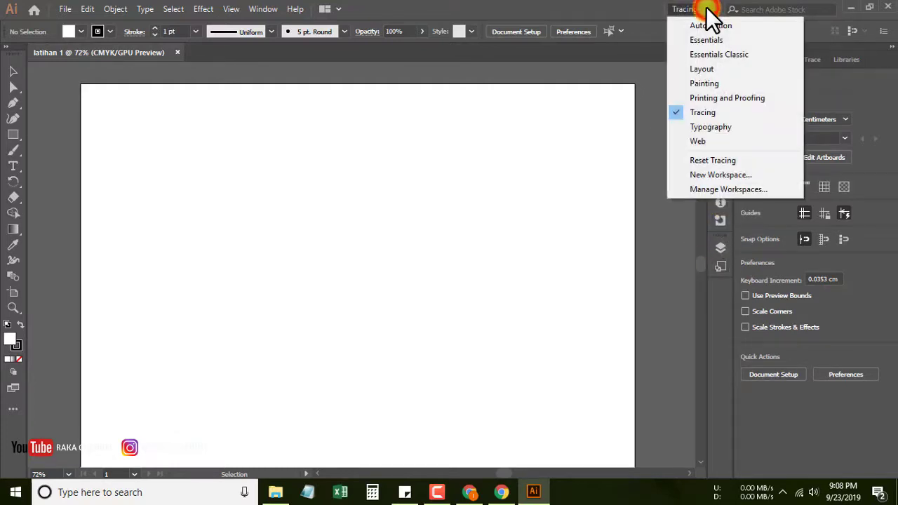
{"action": "left_click", "coordinate": [715, 98]}
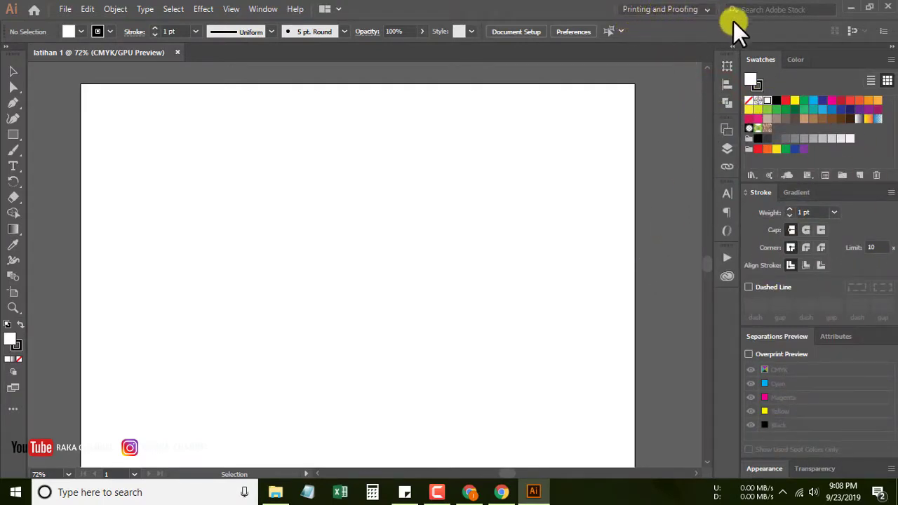
{"action": "left_click", "coordinate": [706, 11]}
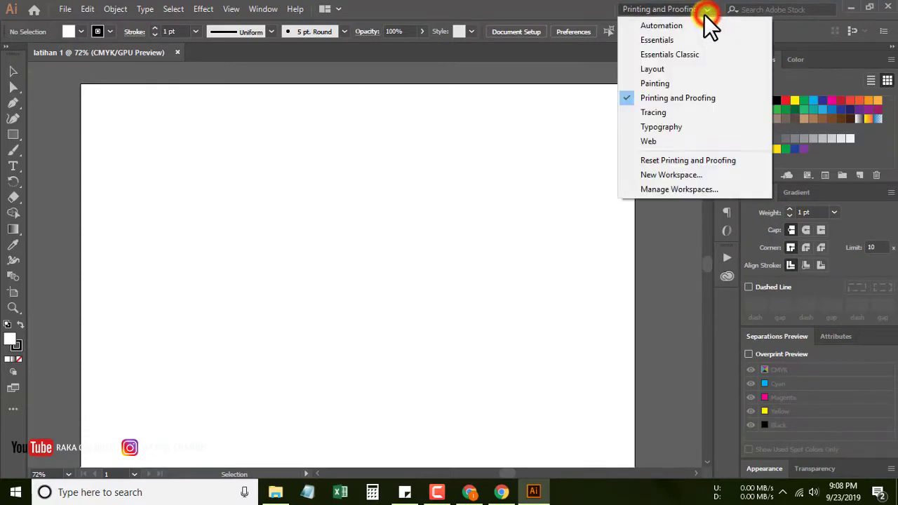
- Switch the workspace to Painting, then Layout, then Essentials Classic
{"action": "left_click", "coordinate": [675, 83]}
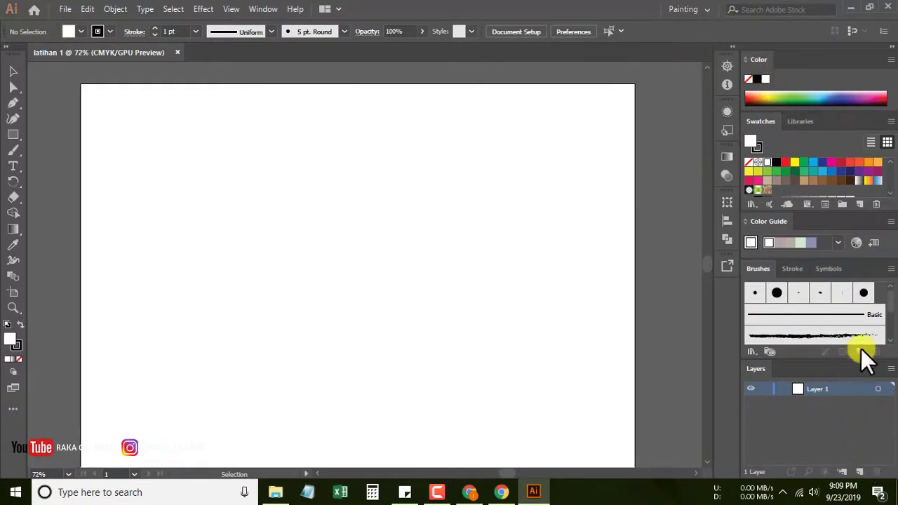
{"action": "left_click", "coordinate": [706, 9]}
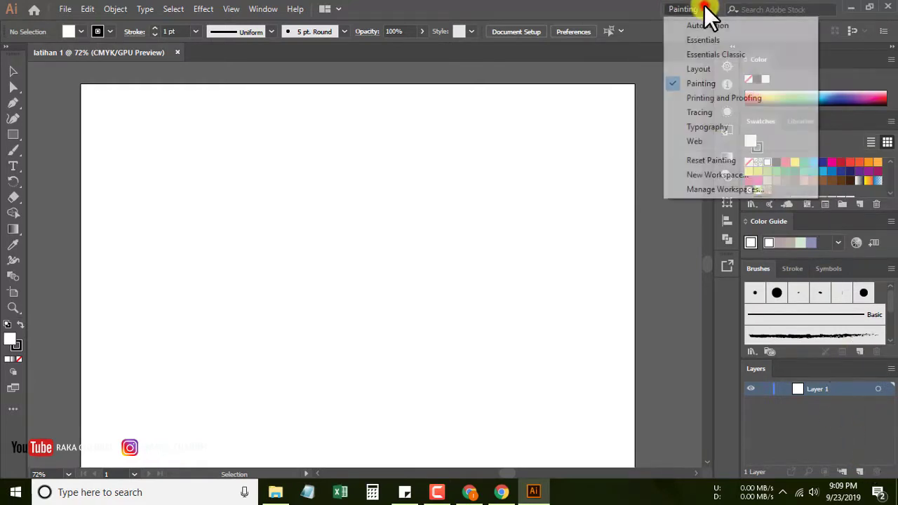
{"action": "left_click", "coordinate": [704, 69]}
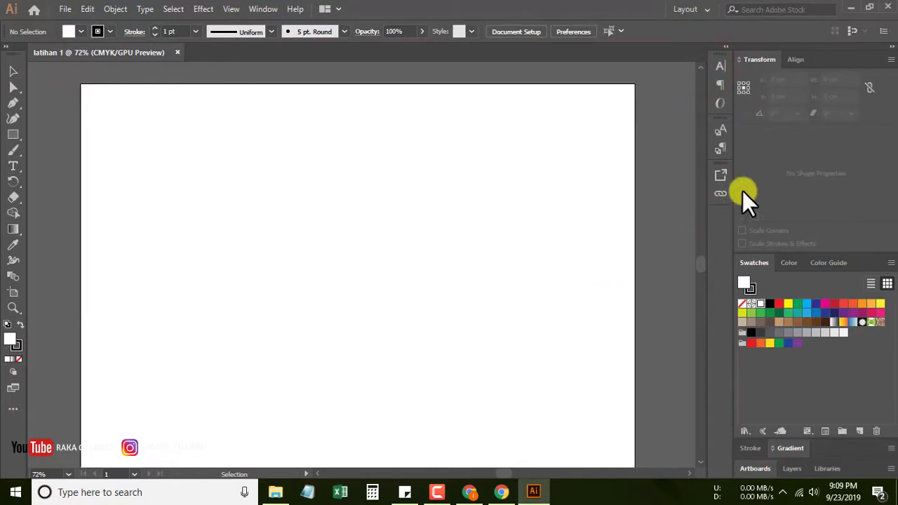
{"action": "left_click", "coordinate": [696, 8]}
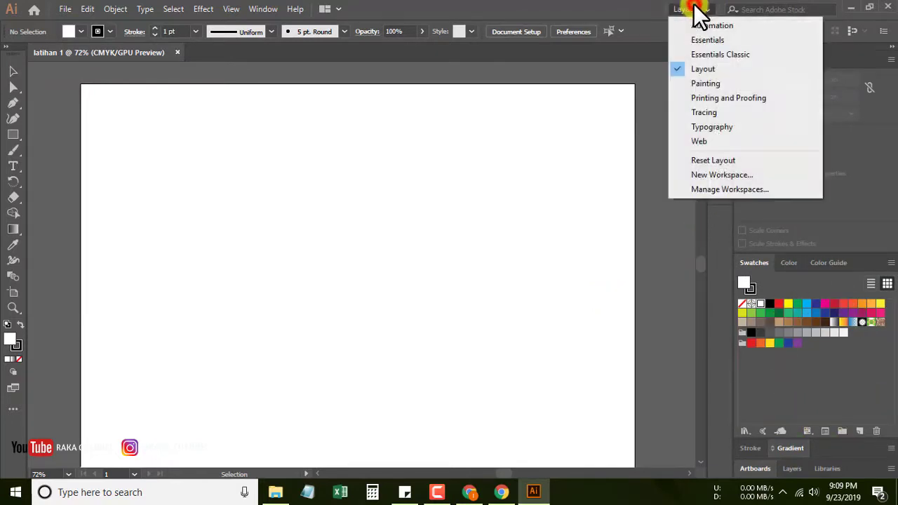
{"action": "left_click", "coordinate": [703, 56]}
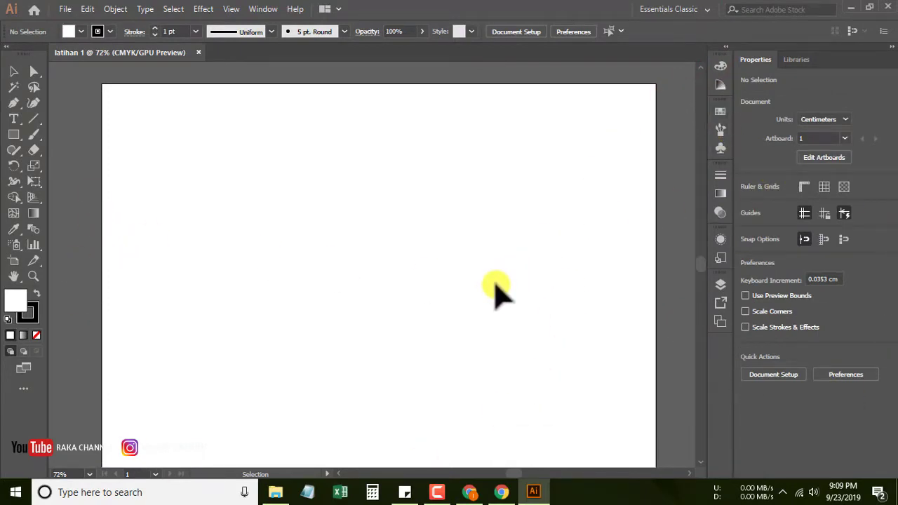
- Try the Essentials and Automation workspaces, then return to Essentials Classic
{"action": "left_click", "coordinate": [707, 9]}
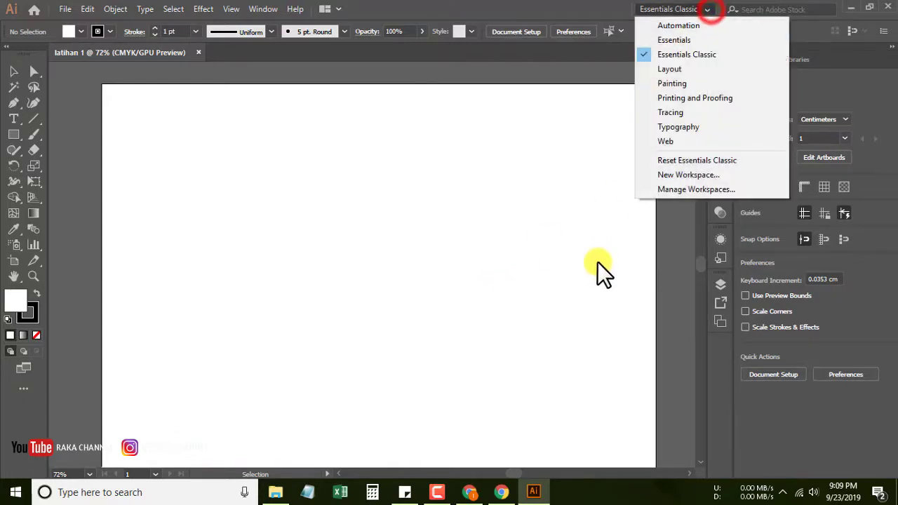
{"action": "left_click", "coordinate": [672, 40]}
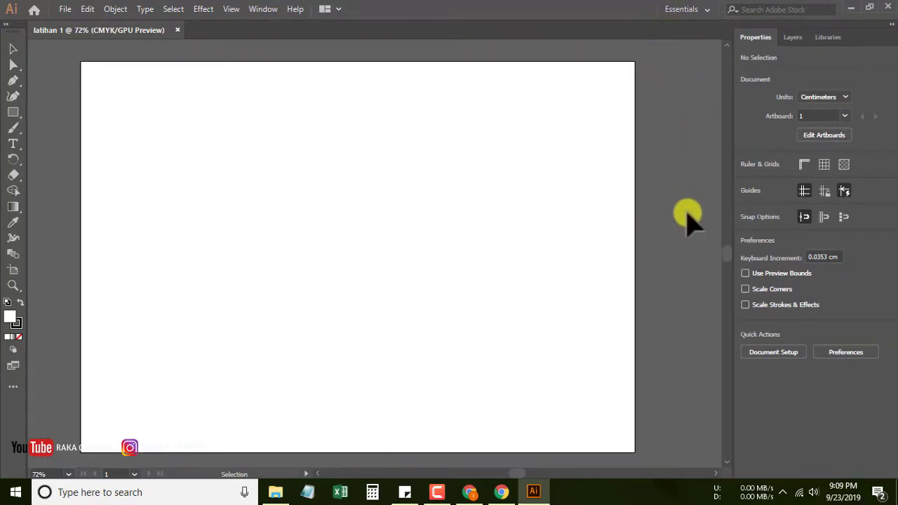
{"action": "left_click", "coordinate": [689, 11]}
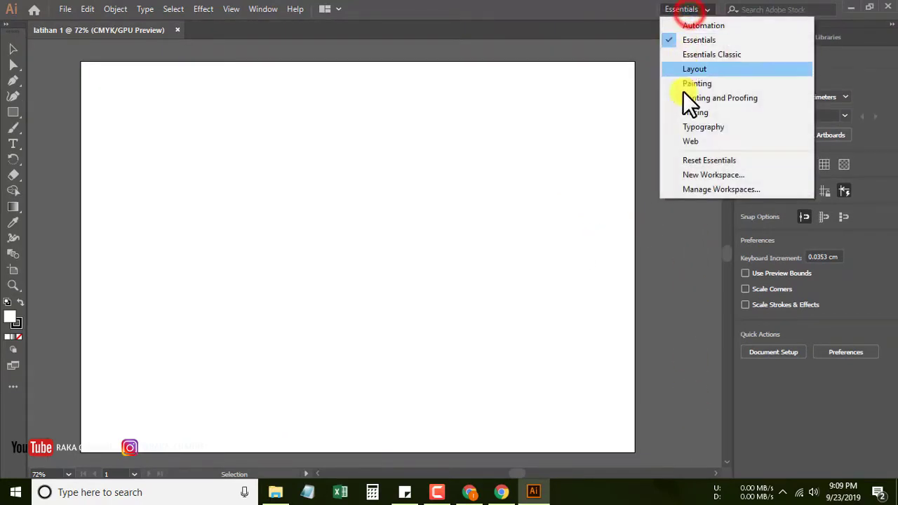
{"action": "left_click", "coordinate": [696, 27]}
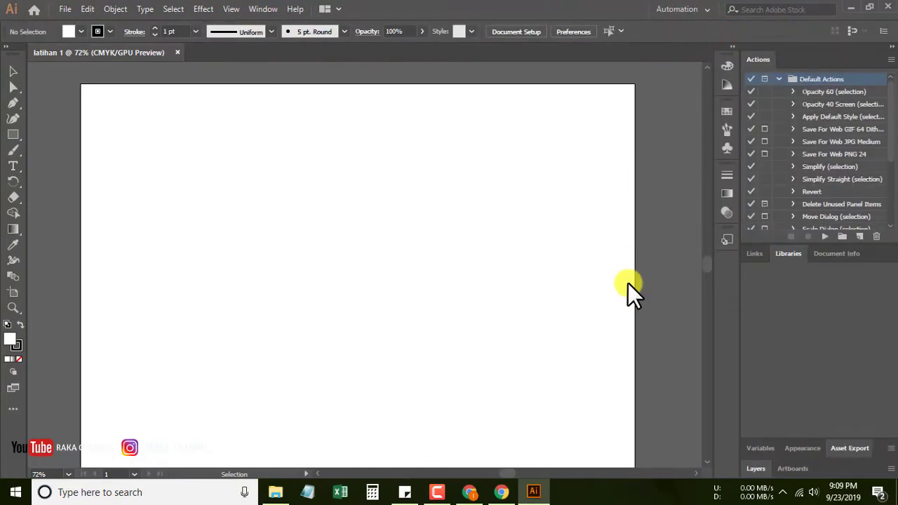
{"action": "left_click", "coordinate": [710, 11]}
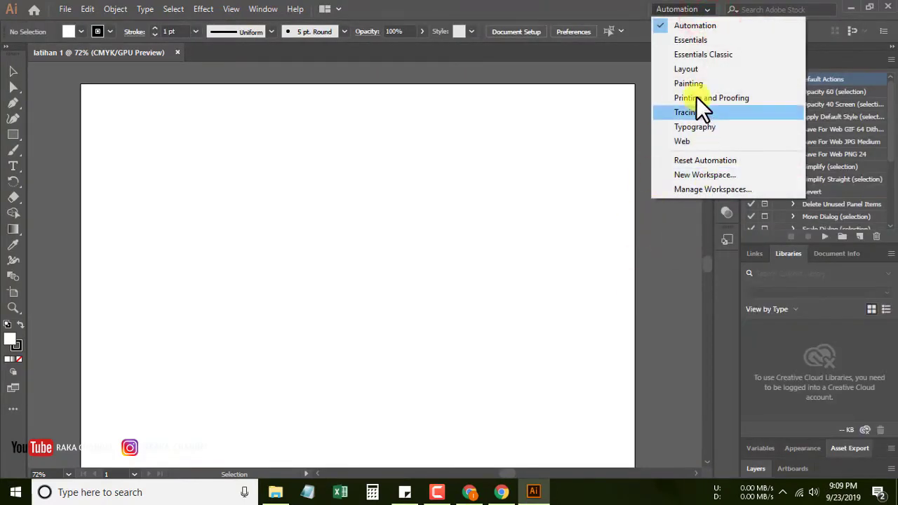
{"action": "left_click", "coordinate": [695, 55]}
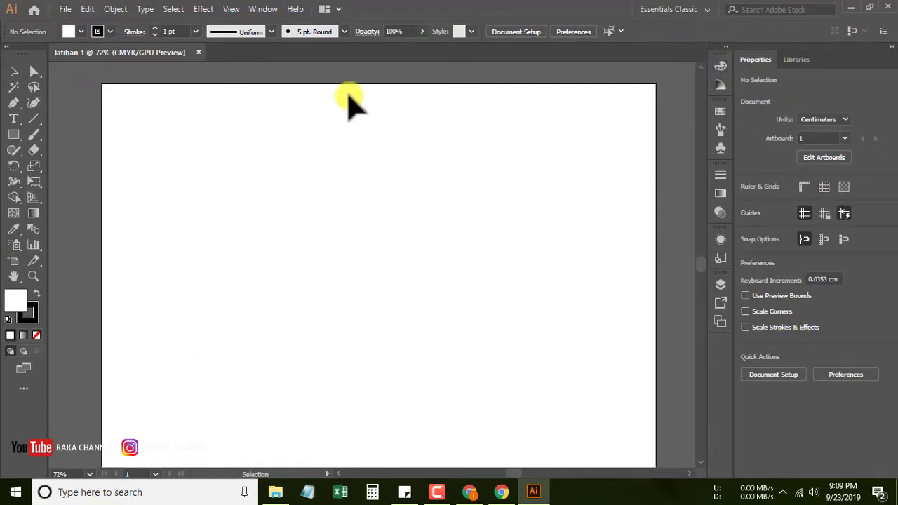
{"action": "left_click", "coordinate": [263, 9]}
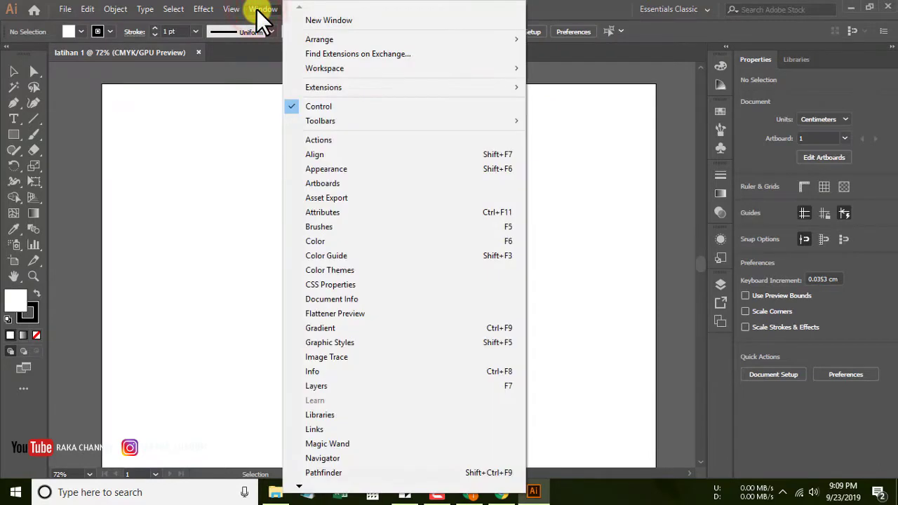
{"action": "left_click", "coordinate": [355, 69]}
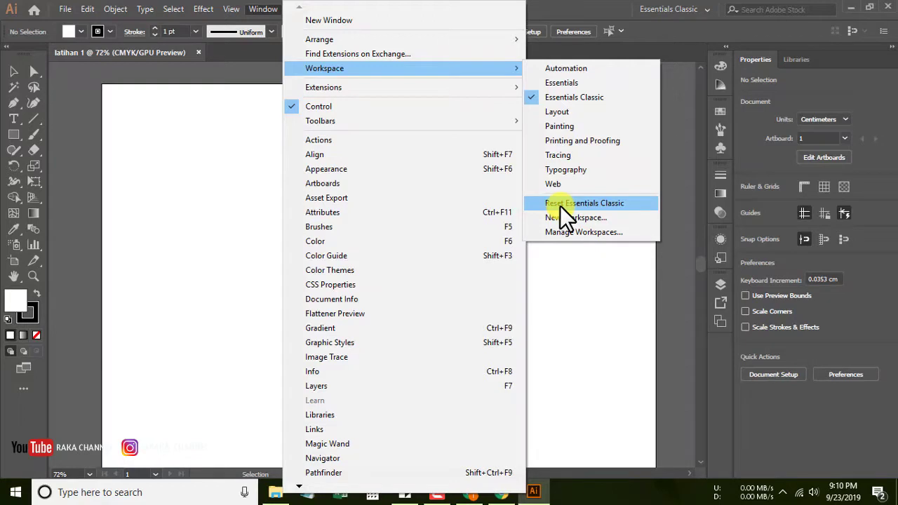
{"action": "left_click", "coordinate": [616, 311]}
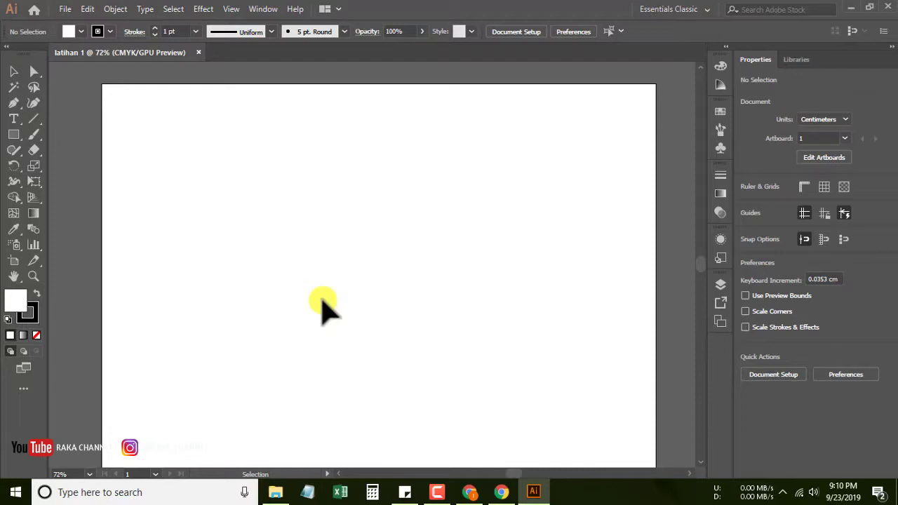
- Dismiss the Customizable Toolbar notice and open the Edit Toolbar all-tools drawer
{"action": "left_click", "coordinate": [21, 394]}
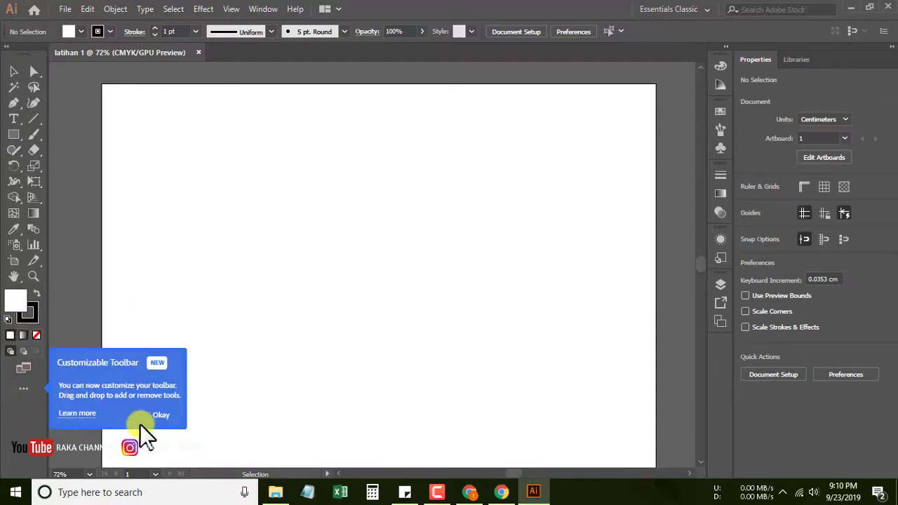
{"action": "left_click", "coordinate": [162, 415]}
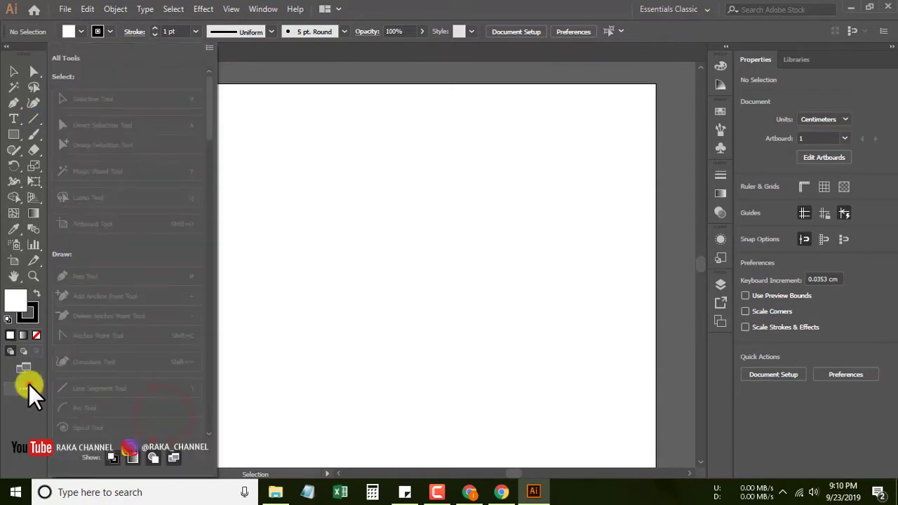
{"action": "left_click", "coordinate": [23, 388]}
{"action": "left_click", "coordinate": [21, 390]}
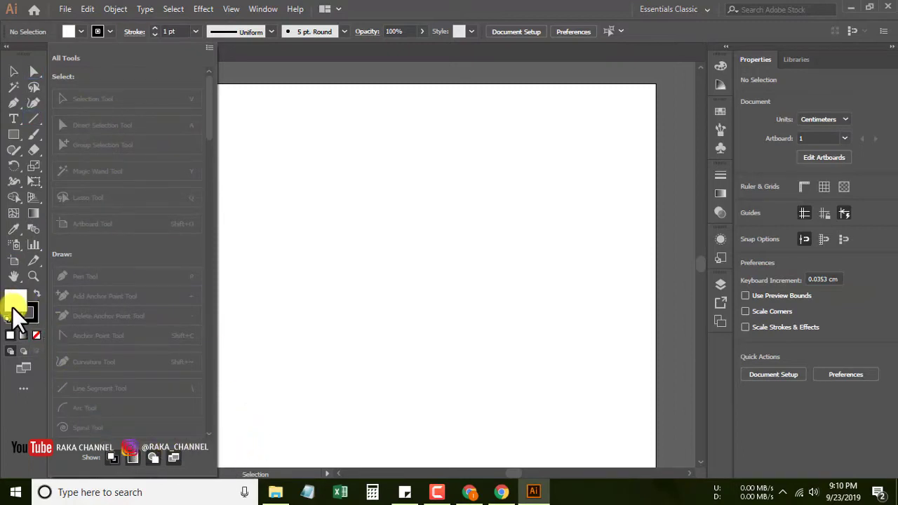
- Hide and re-show the fill and stroke controls, then close the all-tools drawer
{"action": "left_click", "coordinate": [112, 458]}
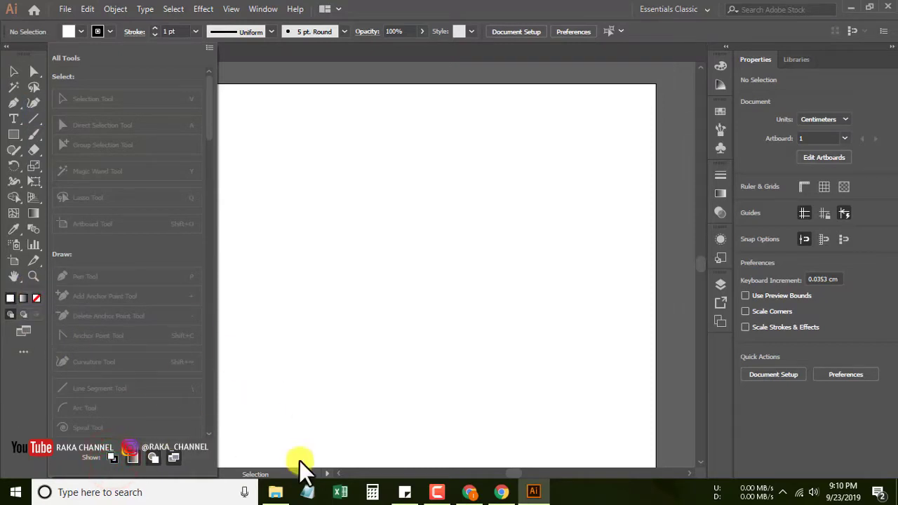
{"action": "left_click", "coordinate": [113, 457]}
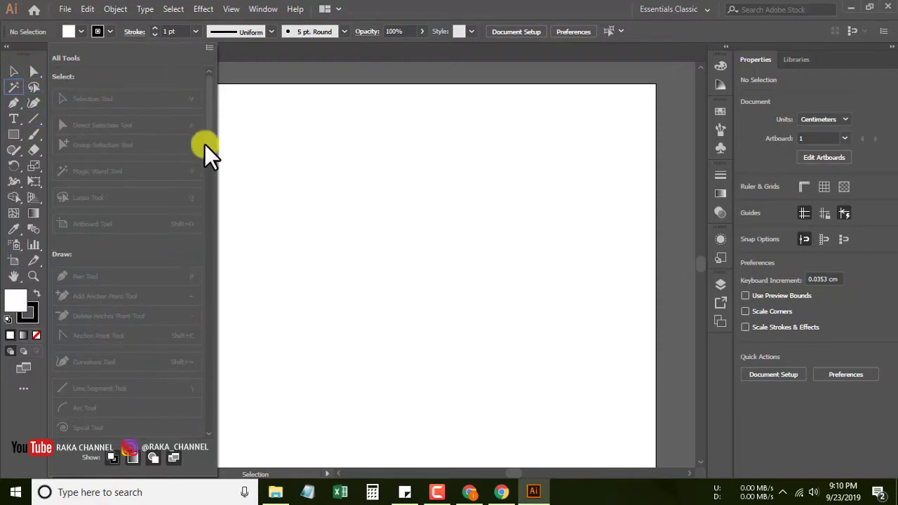
{"action": "mouse_move", "coordinate": [211, 121]}
{"action": "left_mouse_down"}
{"action": "mouse_move", "coordinate": [208, 373]}
{"action": "mouse_move", "coordinate": [208, 84]}
{"action": "left_mouse_up"}
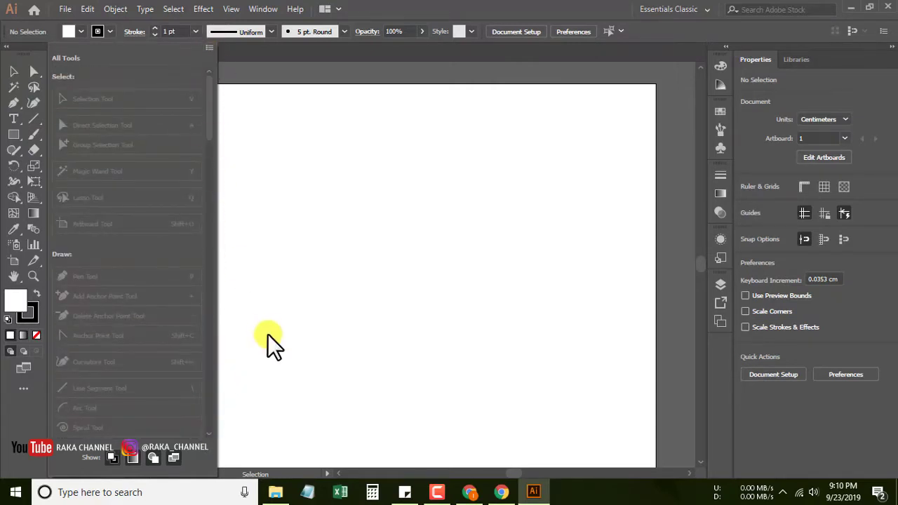
{"action": "left_click", "coordinate": [210, 49]}
{"action": "left_click", "coordinate": [294, 245]}
{"action": "left_click", "coordinate": [24, 389]}
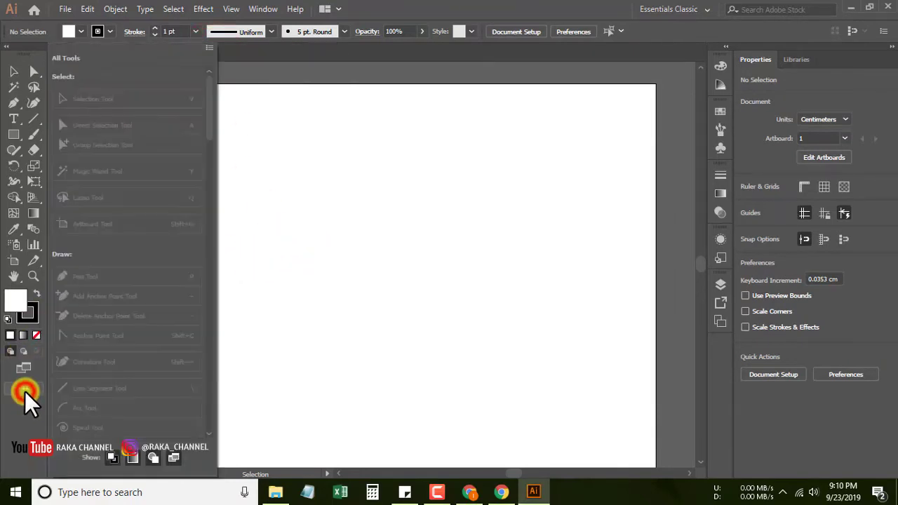
{"action": "left_click", "coordinate": [25, 391]}
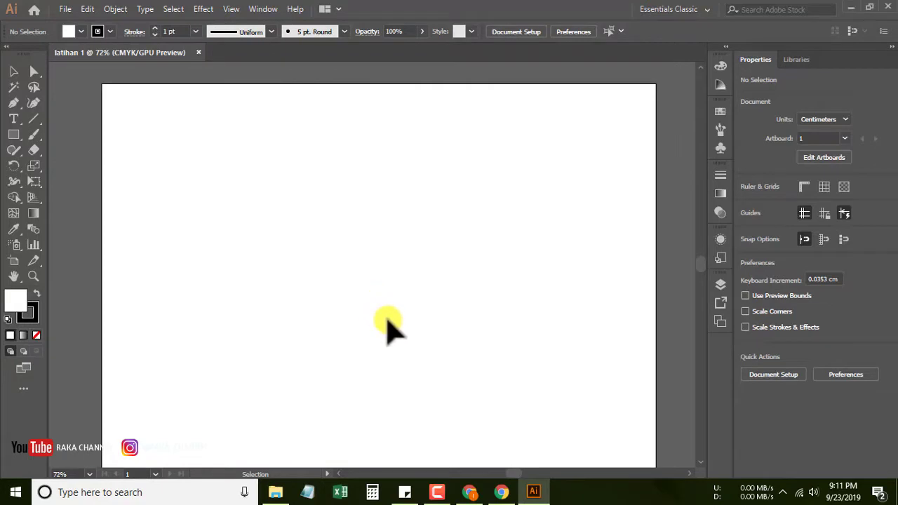
- Visit the Home screen, return to latihan 1, and browse the File menu
{"action": "left_click", "coordinate": [34, 9]}
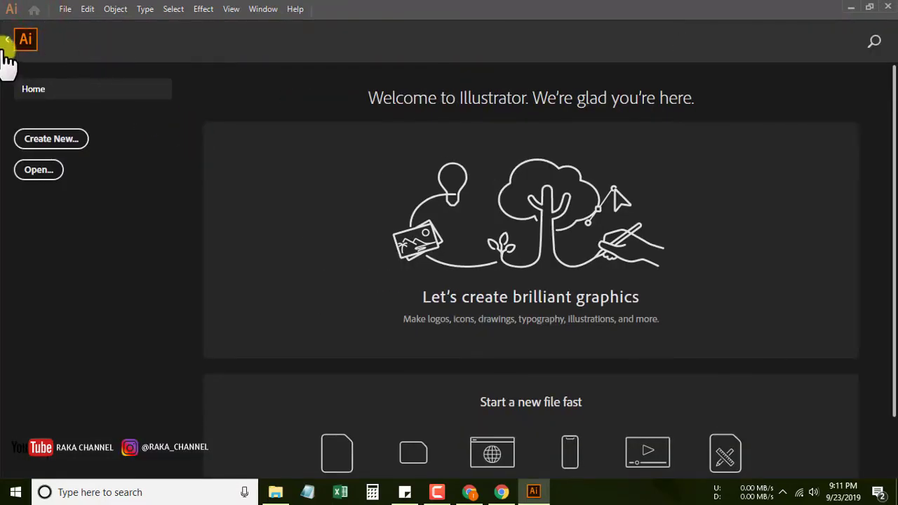
{"action": "left_click", "coordinate": [9, 40]}
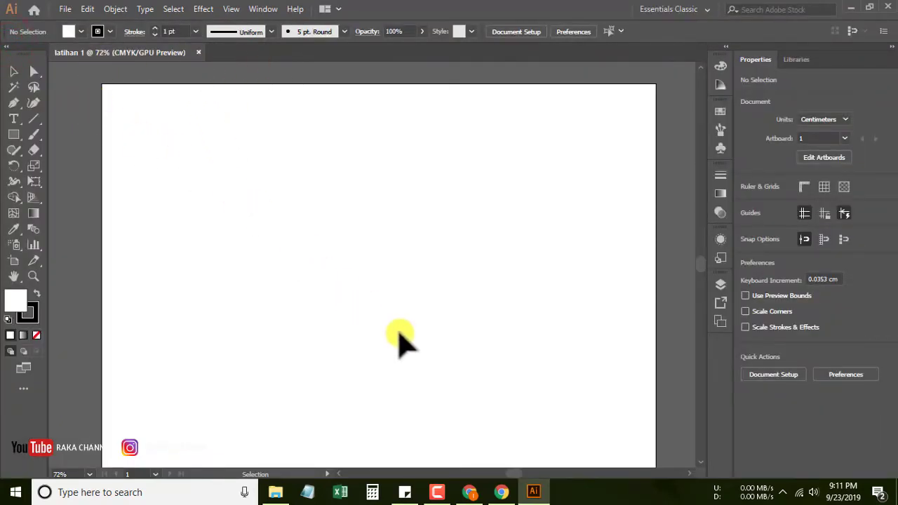
{"action": "left_click", "coordinate": [65, 14]}
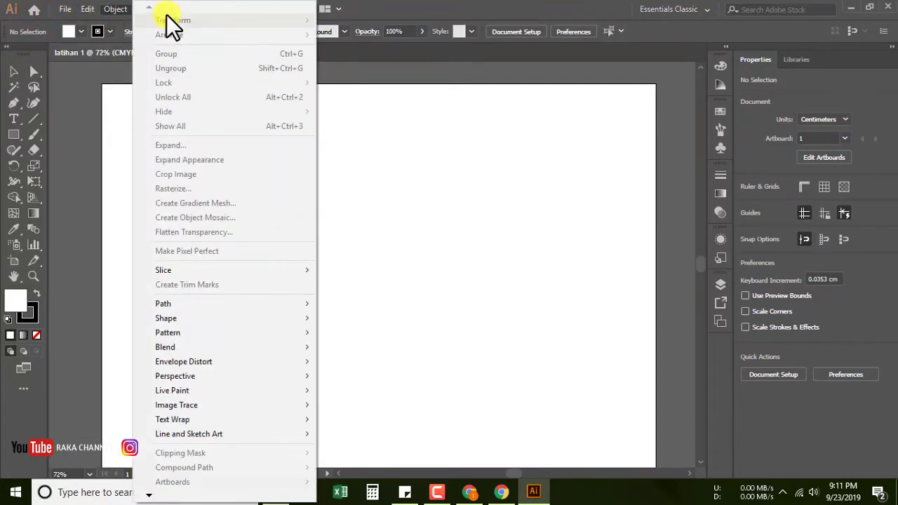
- Browse the Object, Type, Effect, View and Help menus, then open the workspace list
{"action": "left_click", "coordinate": [382, 28]}
{"action": "left_click", "coordinate": [146, 9]}
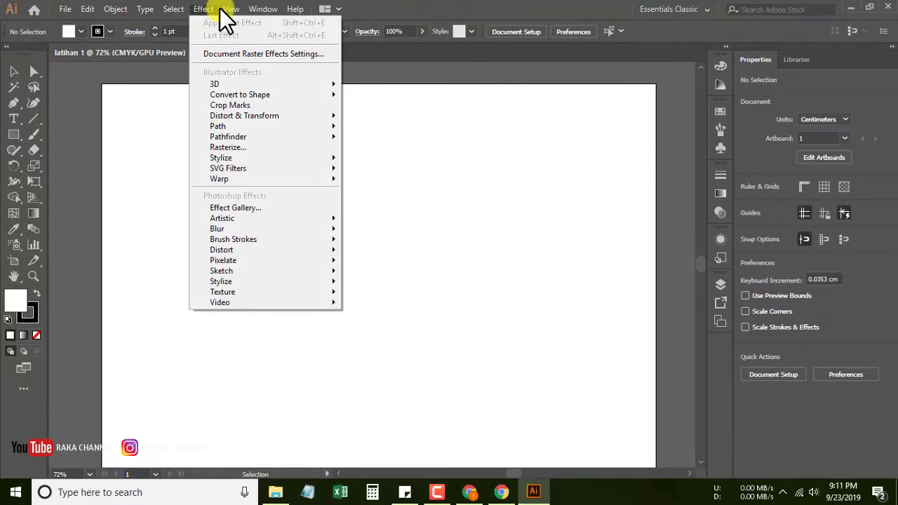
{"action": "left_click", "coordinate": [489, 9]}
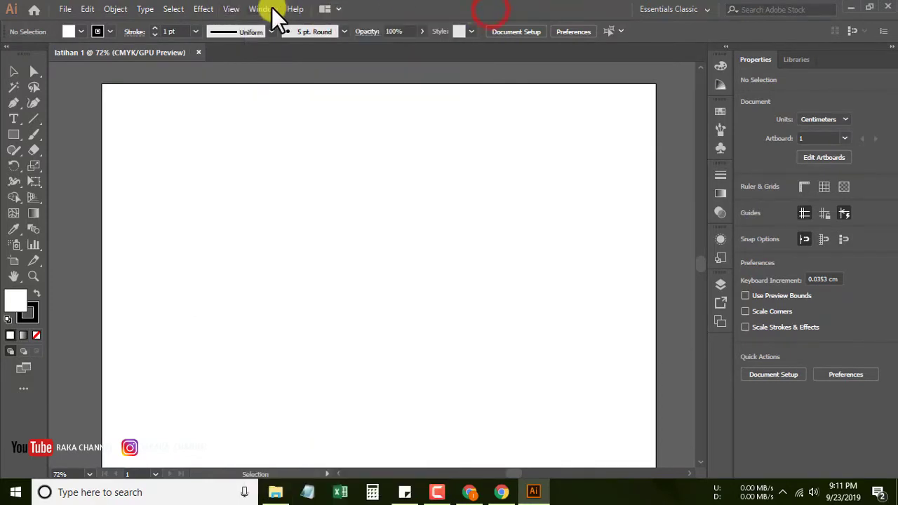
{"action": "left_click", "coordinate": [293, 10]}
{"action": "left_click", "coordinate": [276, 257]}
{"action": "left_click", "coordinate": [707, 9]}
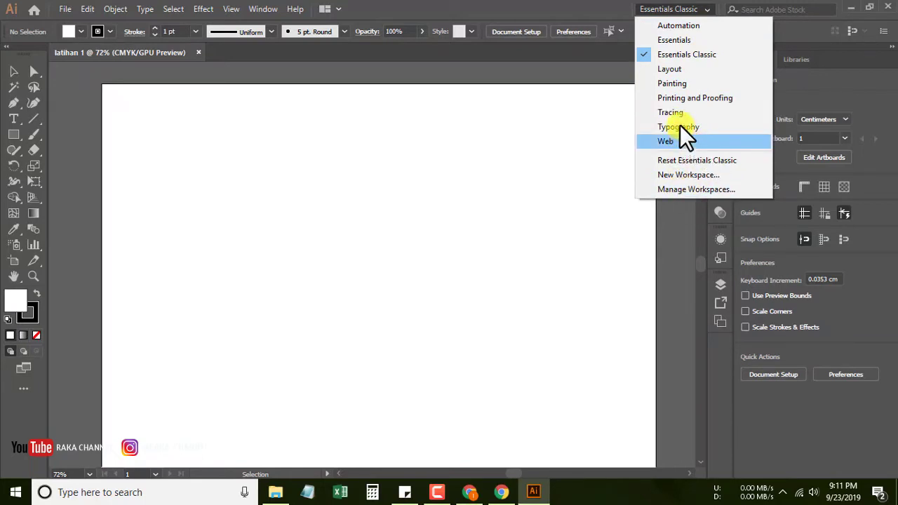
- Switch briefly to the Layout workspace, back to Essentials Classic, and pick the Selection tool
{"action": "left_click", "coordinate": [677, 68]}
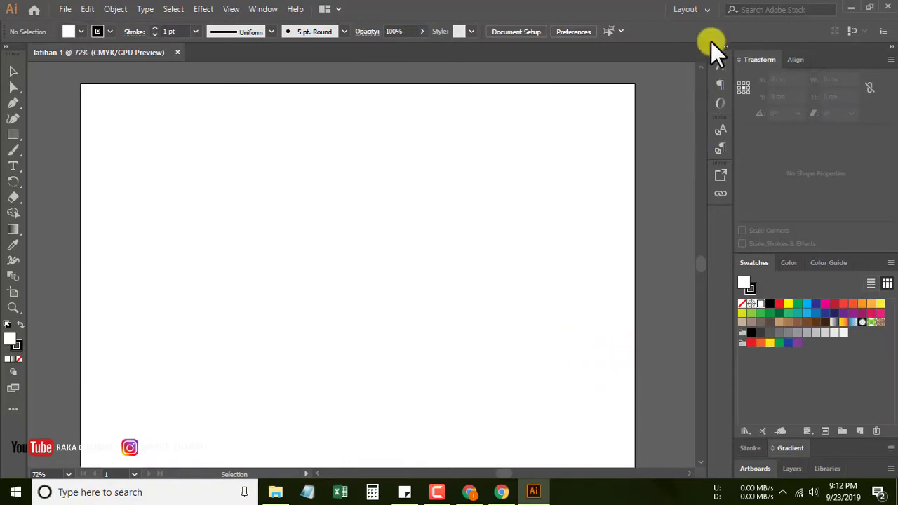
{"action": "left_click", "coordinate": [705, 9]}
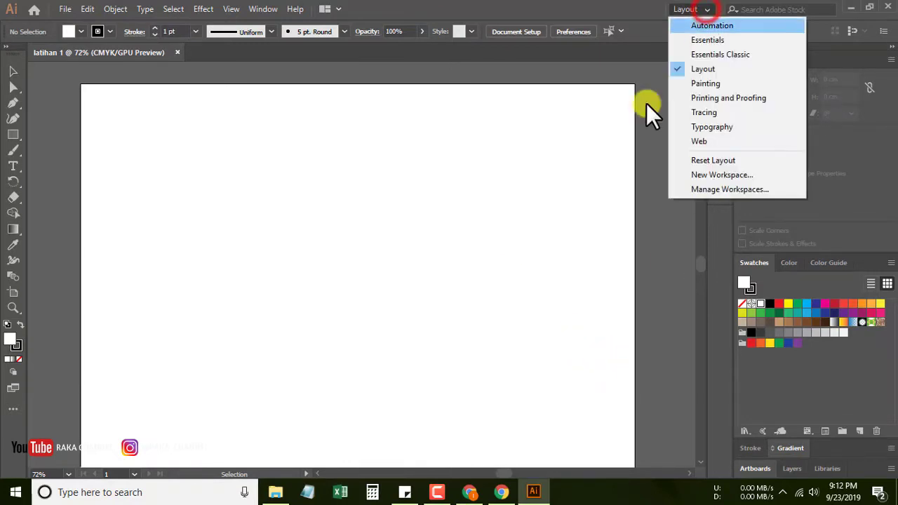
{"action": "left_click", "coordinate": [716, 55]}
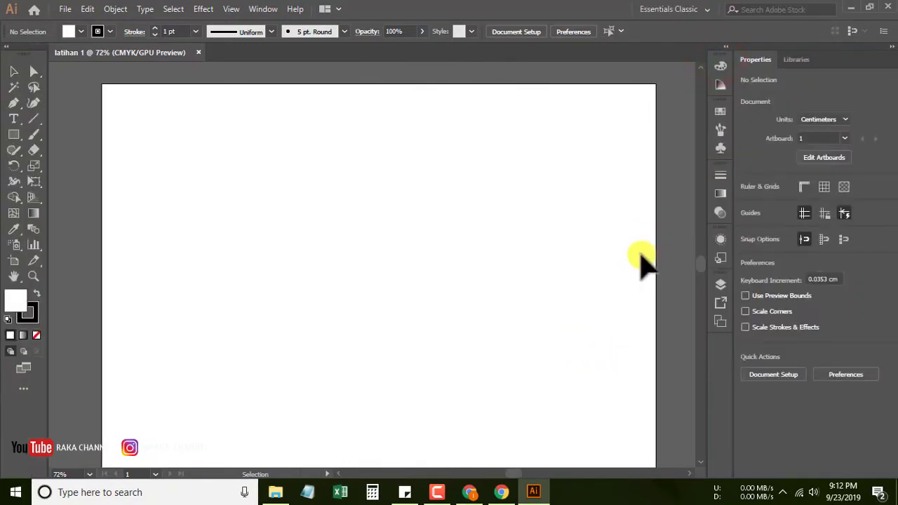
{"action": "left_click", "coordinate": [9, 71]}
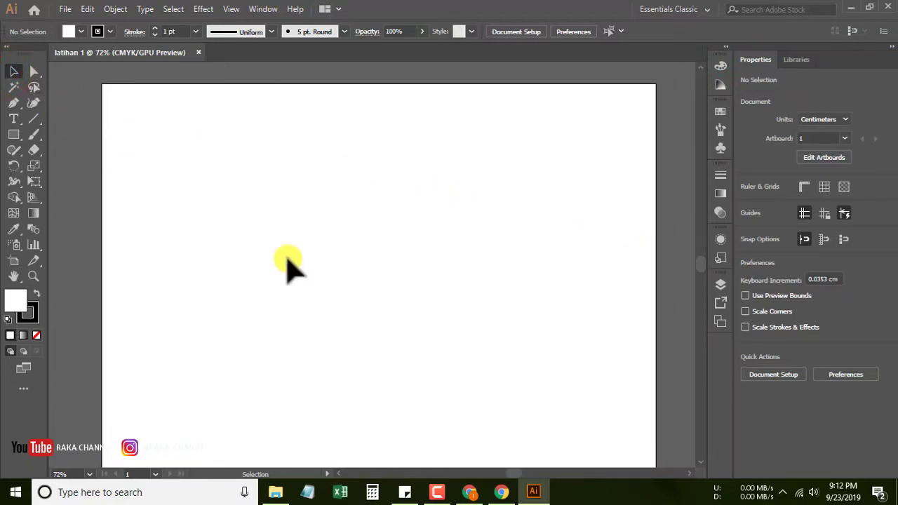
{"action": "left_click", "coordinate": [64, 9]}
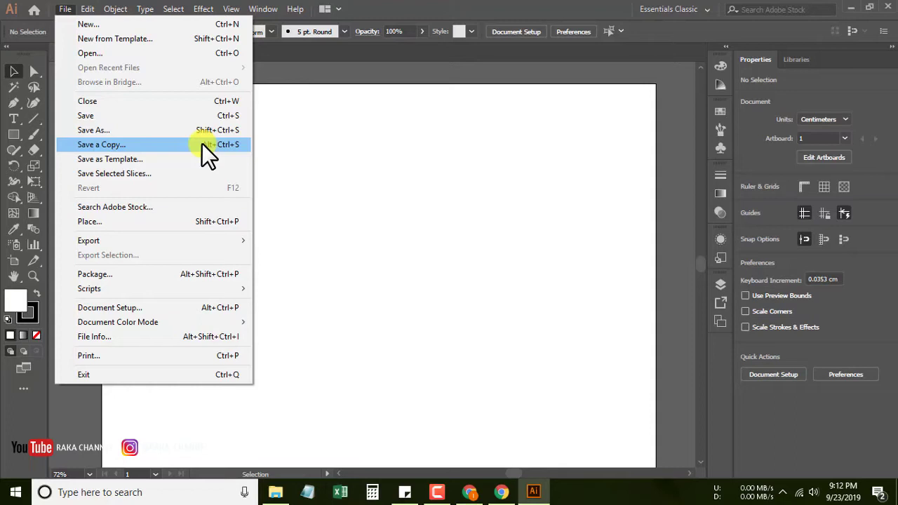
- Close the latihan 1 document, returning to the Home screen
{"action": "left_click", "coordinate": [164, 102]}
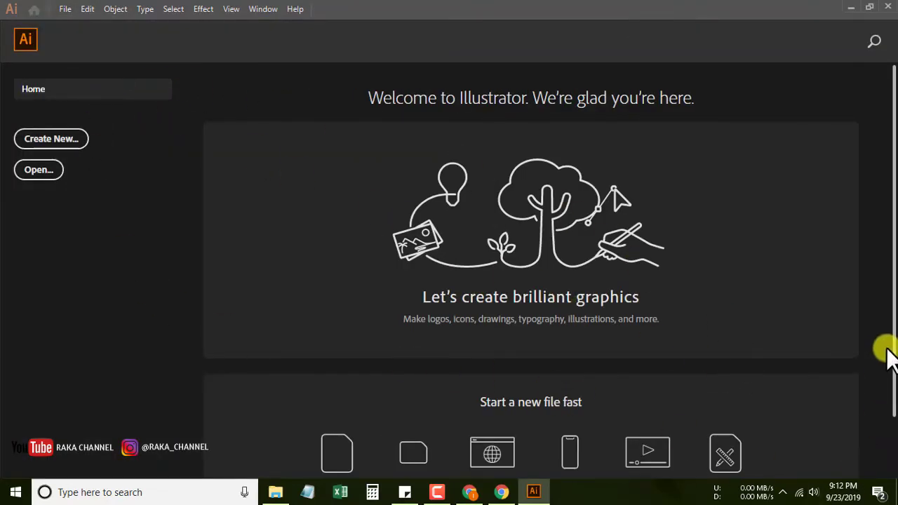
- Scroll the Home screen and create a new blank landscape CMYK document, Untitled-2
{"action": "mouse_move", "coordinate": [889, 339]}
{"action": "left_mouse_down"}
{"action": "mouse_move", "coordinate": [891, 421]}
{"action": "mouse_move", "coordinate": [888, 263]}
{"action": "left_mouse_up"}
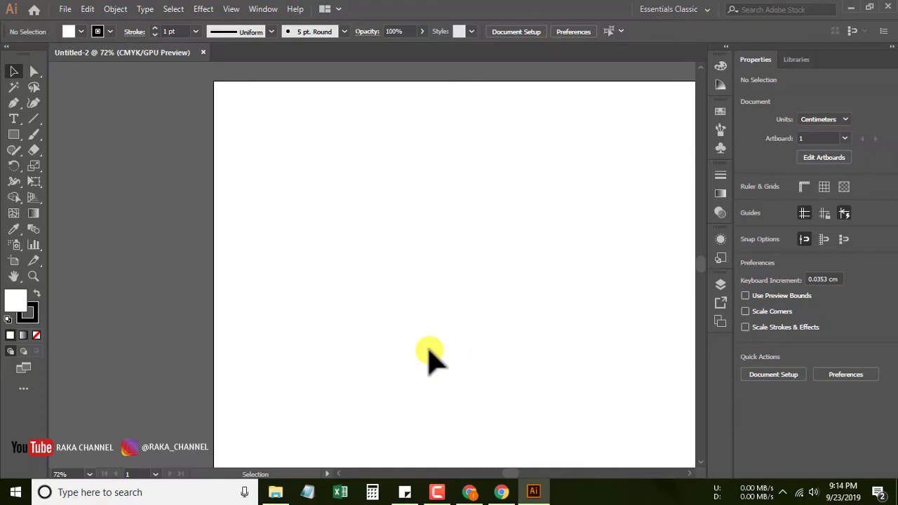
{"action": "left_click", "coordinate": [436, 492]}
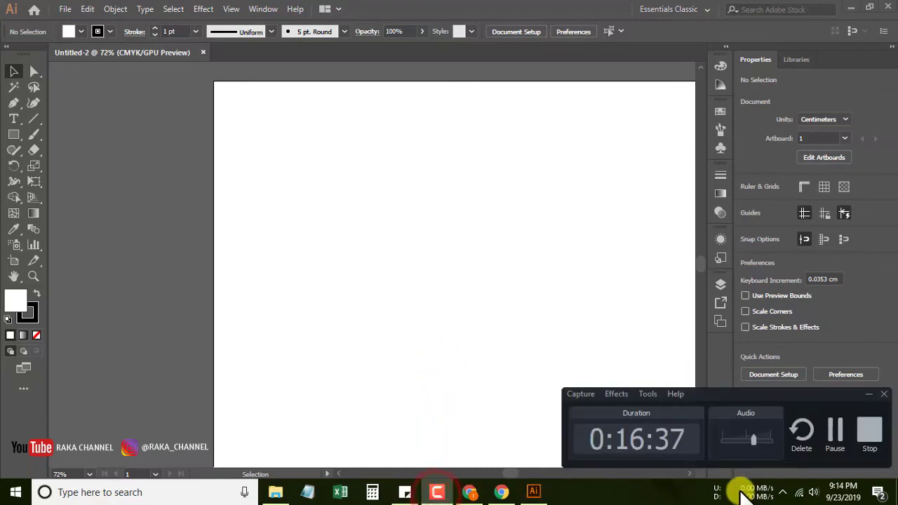